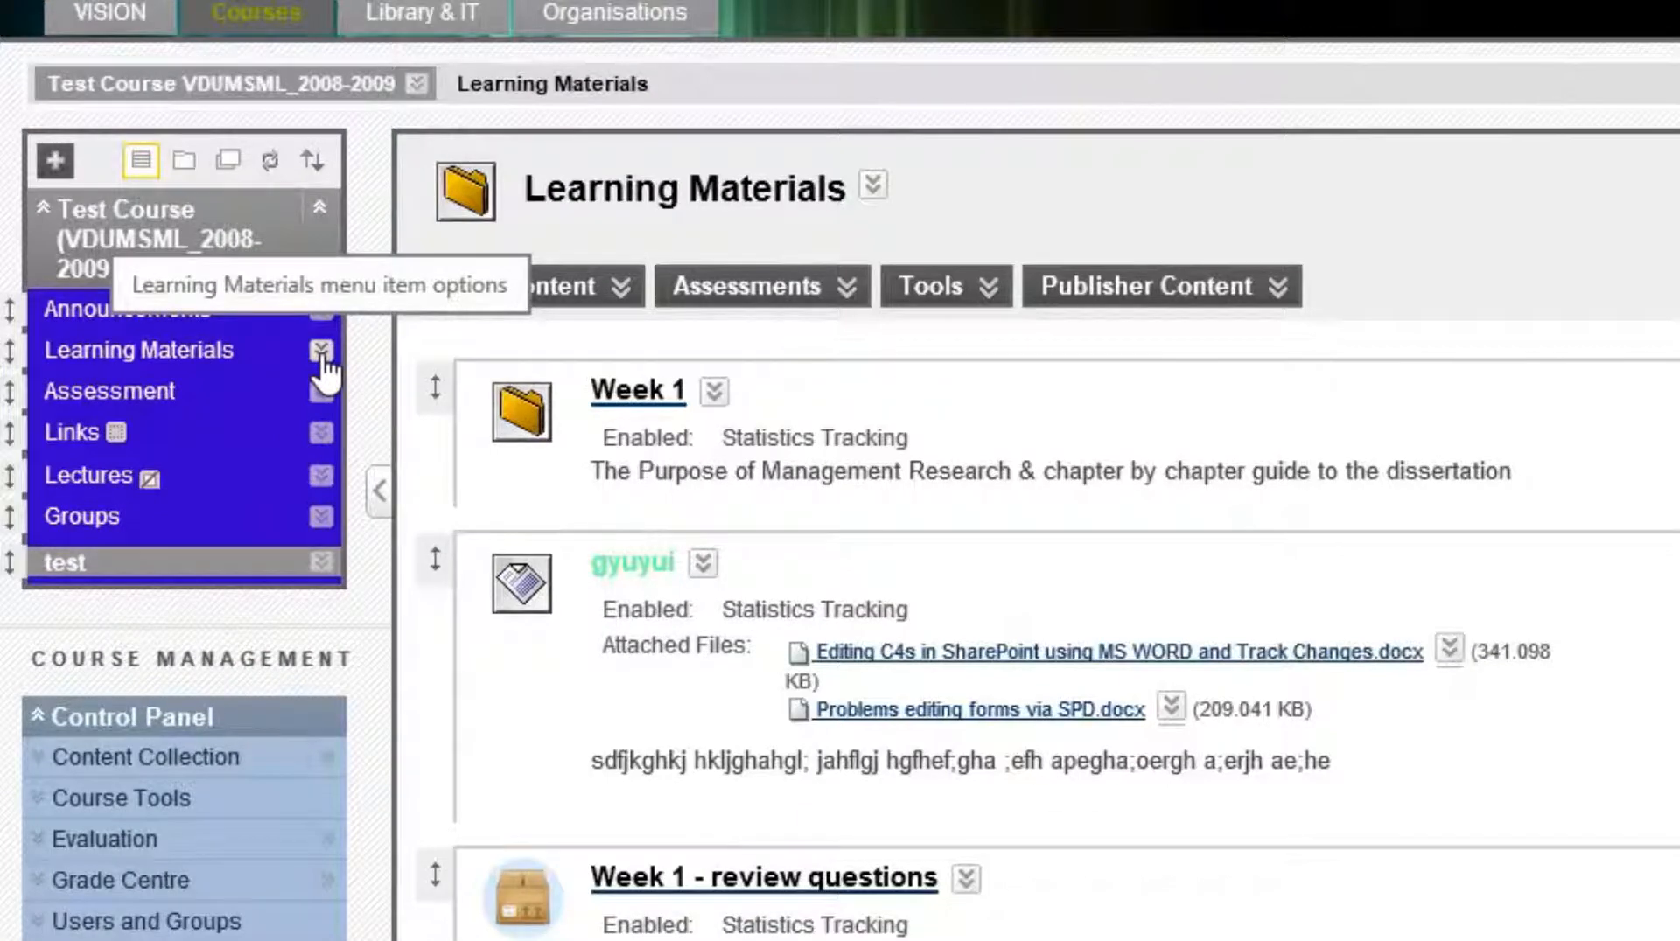
- Hide the Learning Materials link in the course menu and check the course with Edit Mode off
{"action": "left_click", "coordinate": [321, 352]}
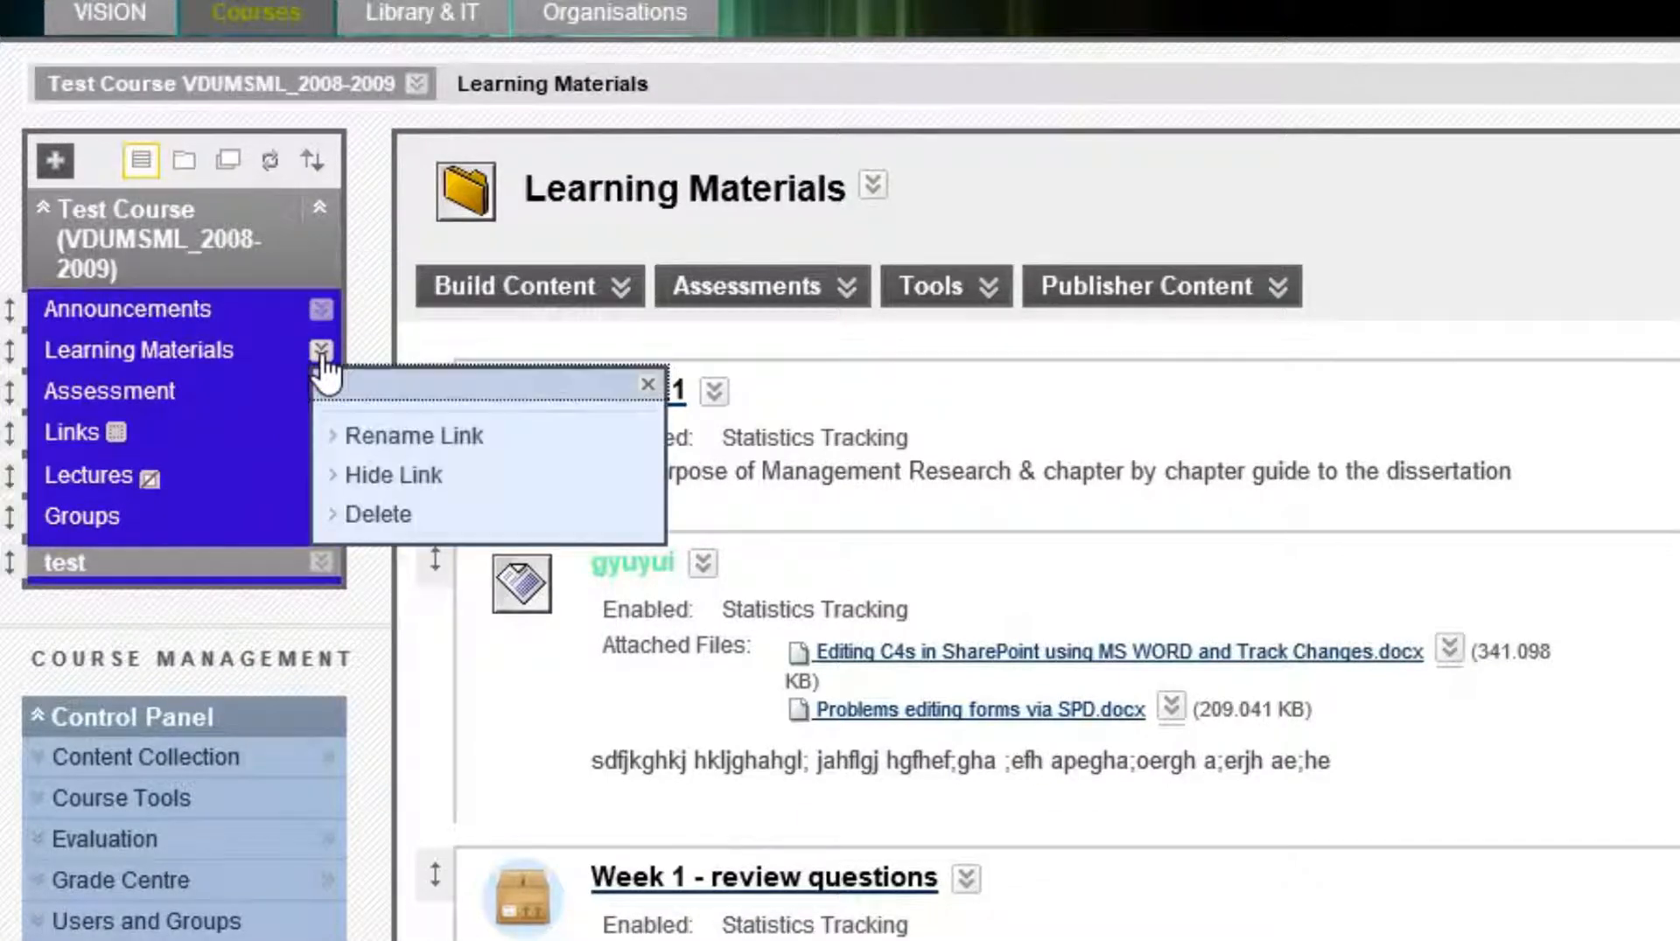
{"action": "left_click", "coordinate": [402, 489]}
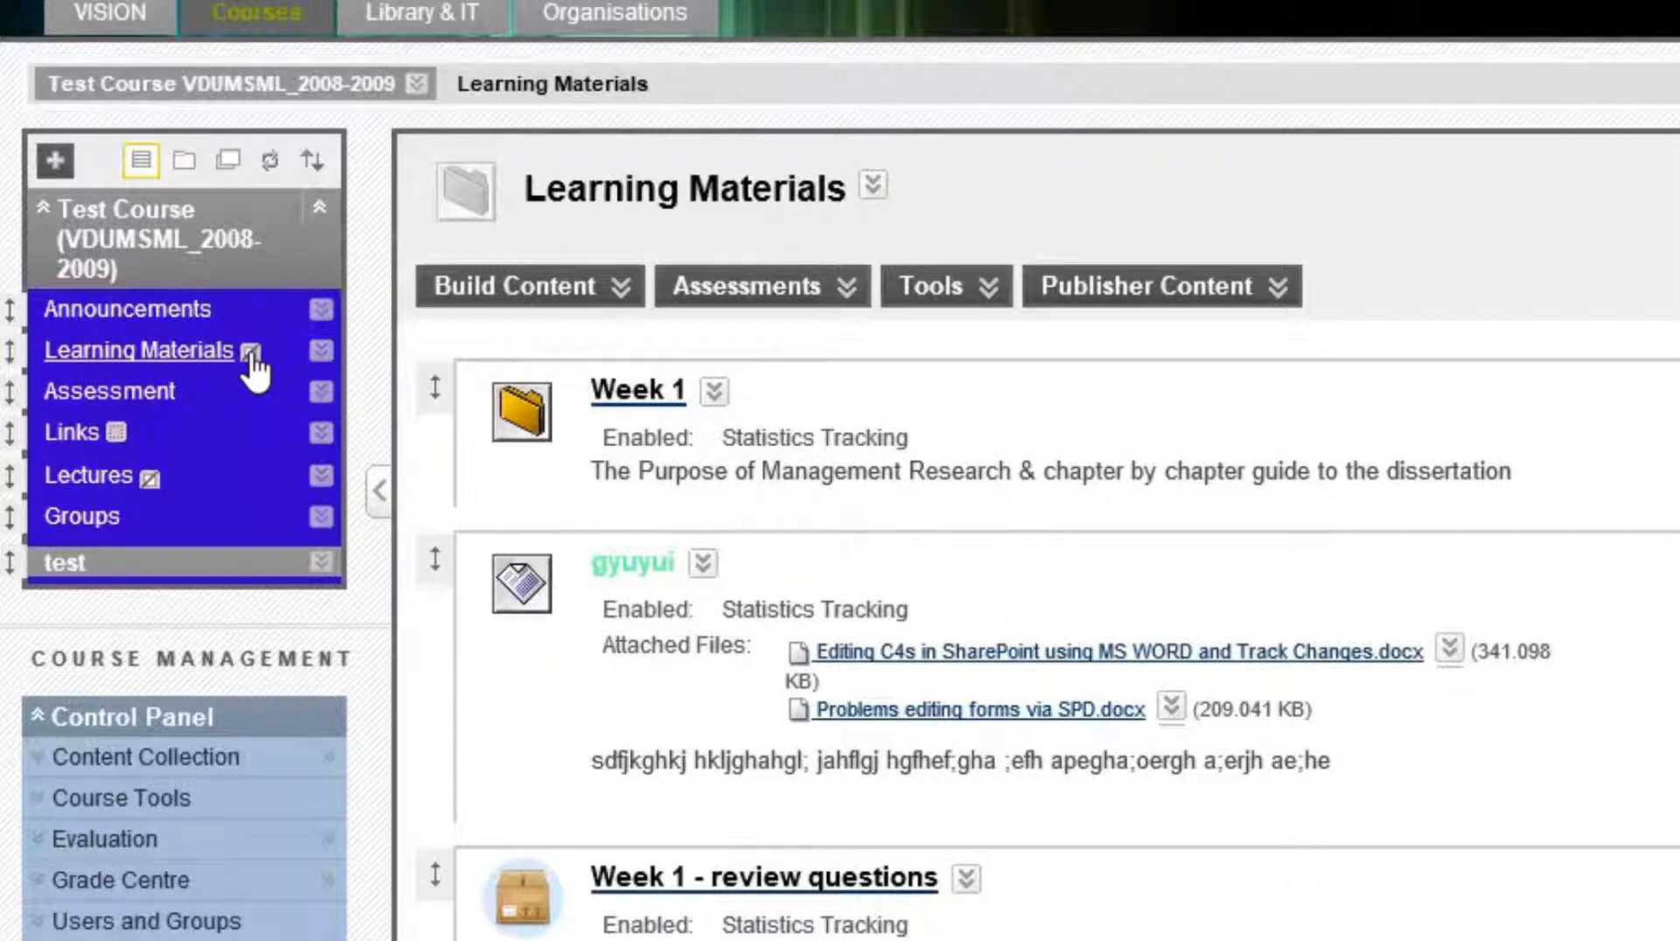
{"action": "mouse_move", "coordinate": [252, 354]}
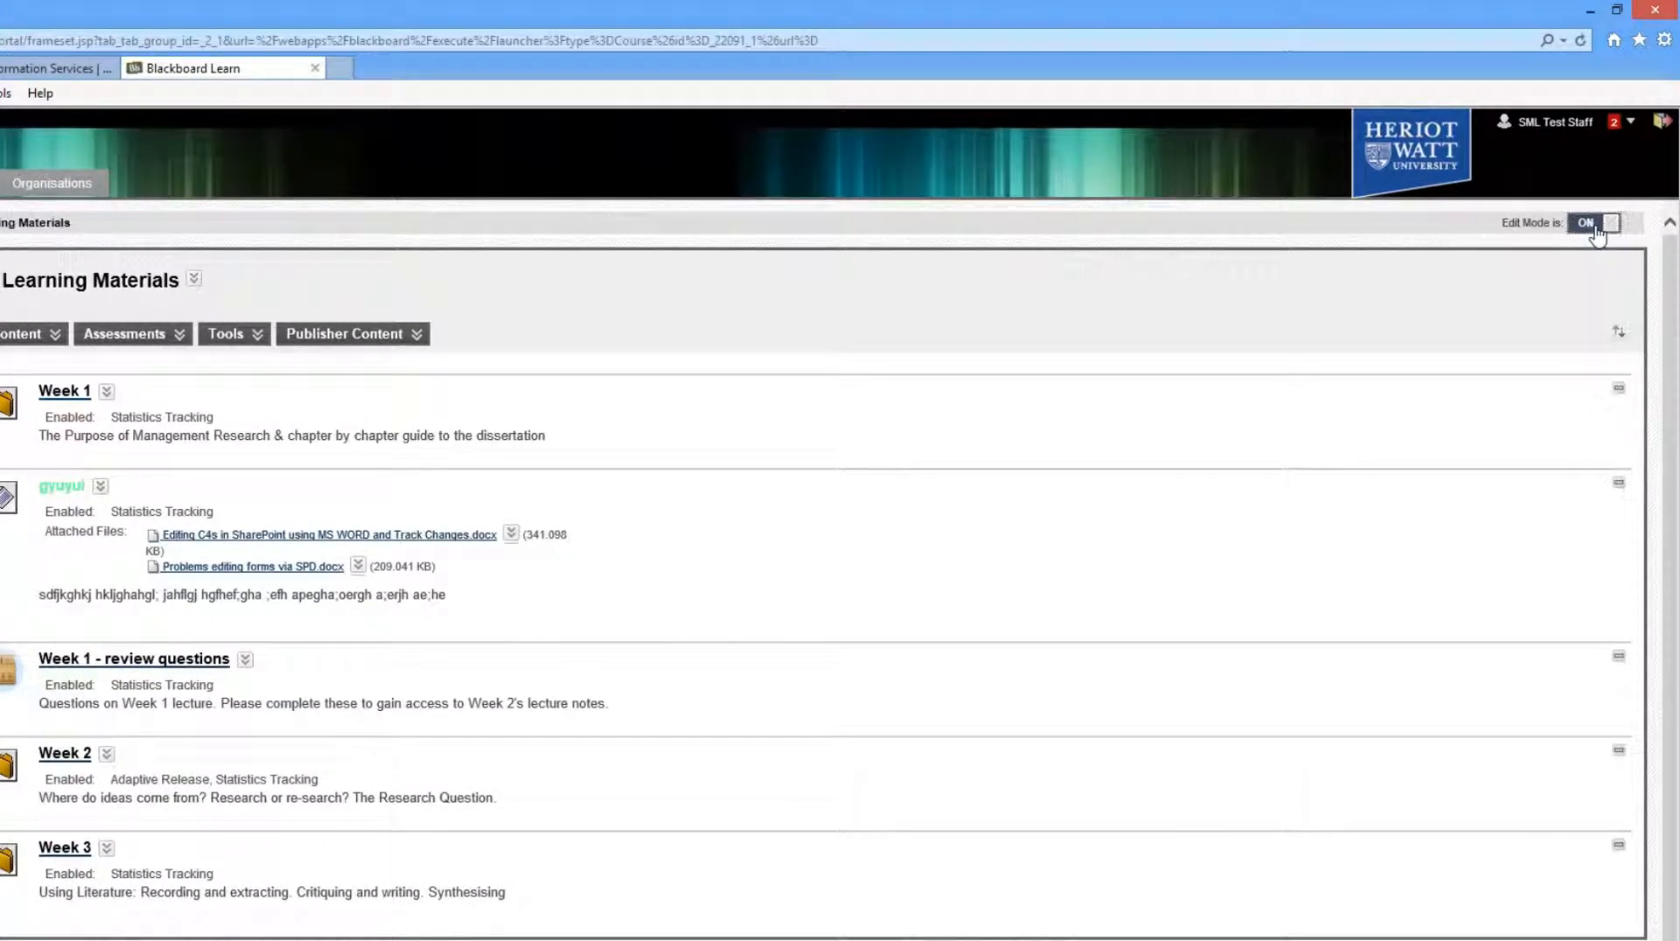
{"action": "left_click", "coordinate": [1596, 224]}
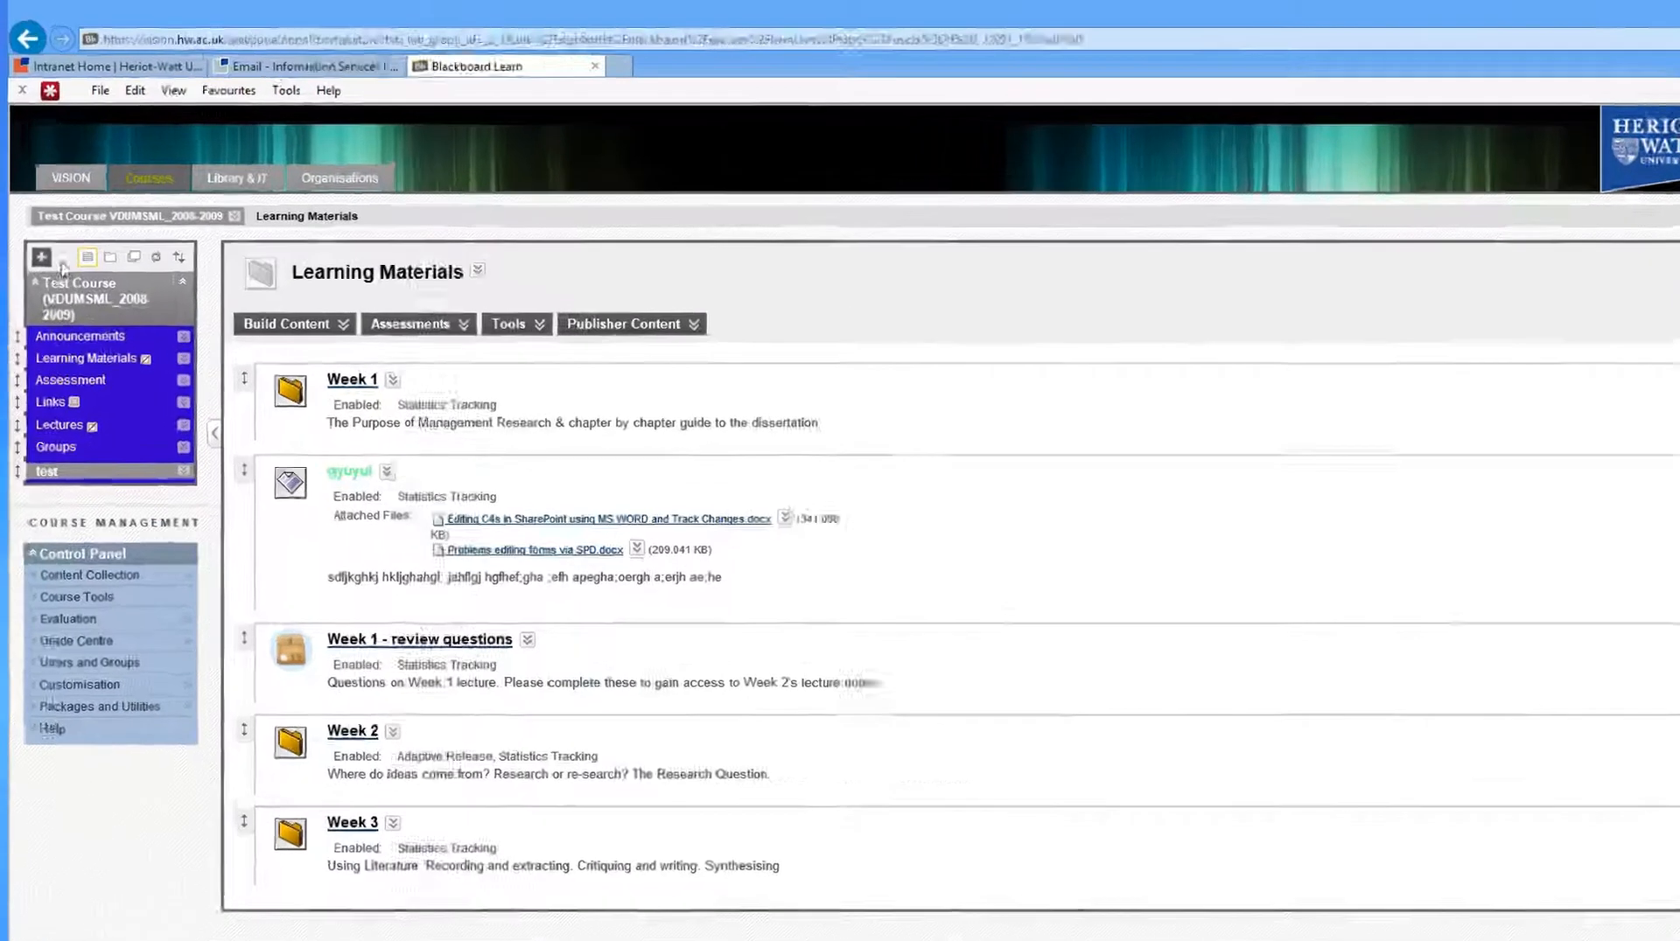
{"action": "left_click", "coordinate": [36, 225]}
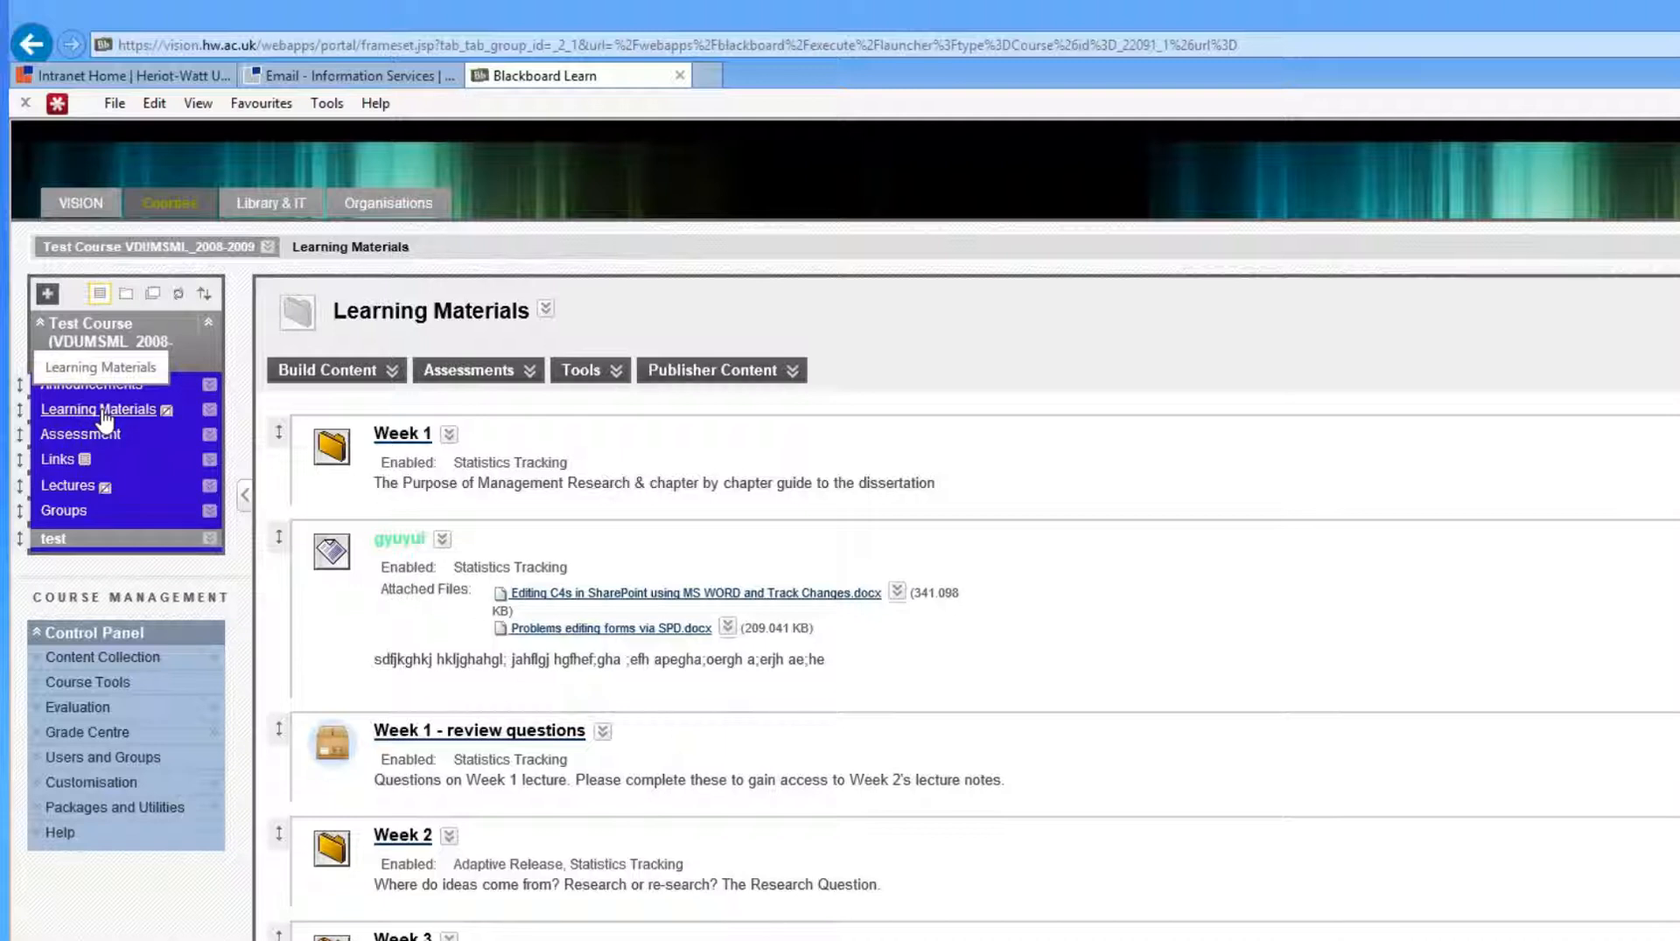
- Rename the Learning Materials menu link as lm 2012-2013 and move it to the end of the course menu
{"action": "left_click", "coordinate": [209, 410]}
{"action": "left_click", "coordinate": [256, 464]}
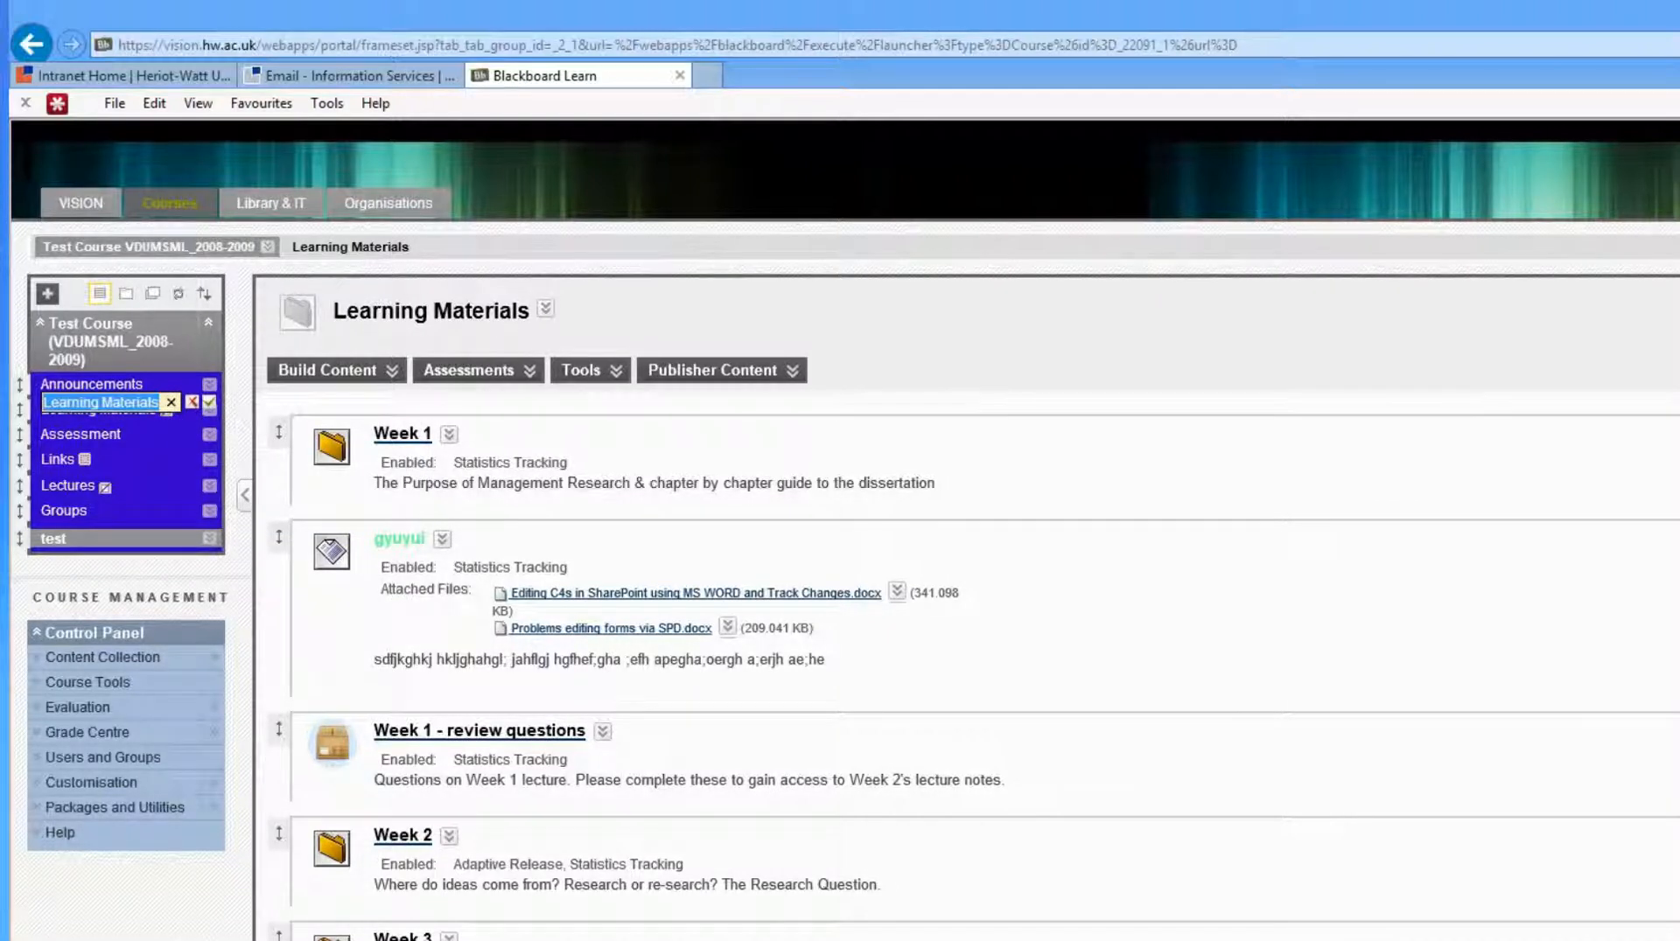
{"action": "type", "text": "lm 2"}
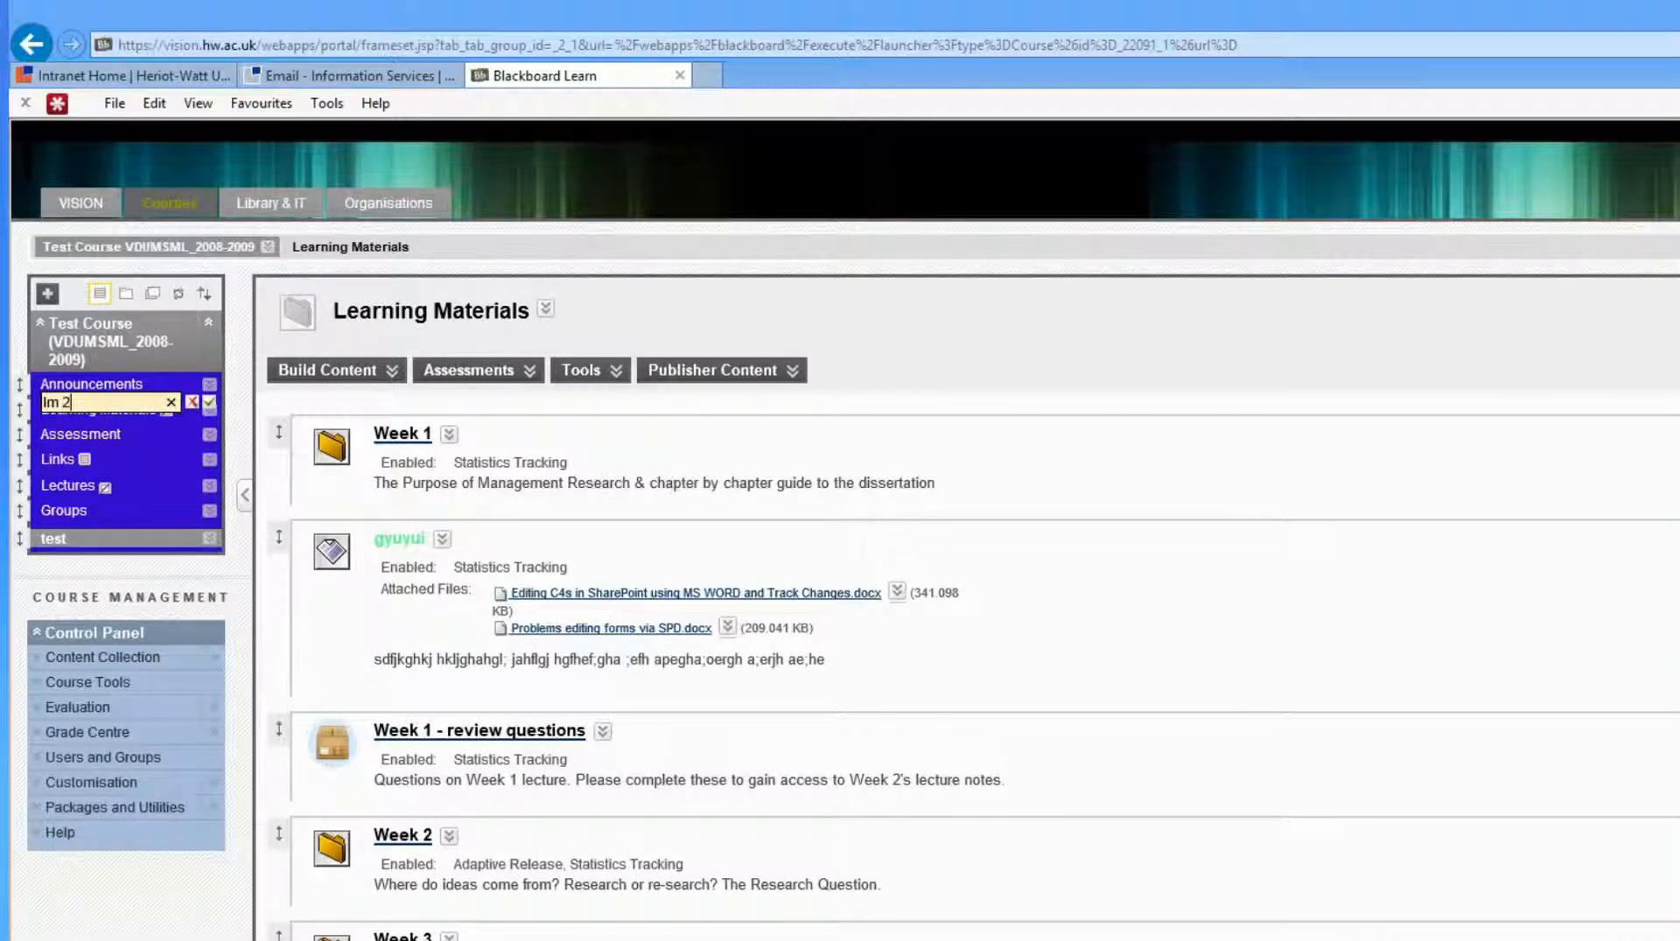
{"action": "type", "text": "012-2013"}
{"action": "key", "text": "Return"}
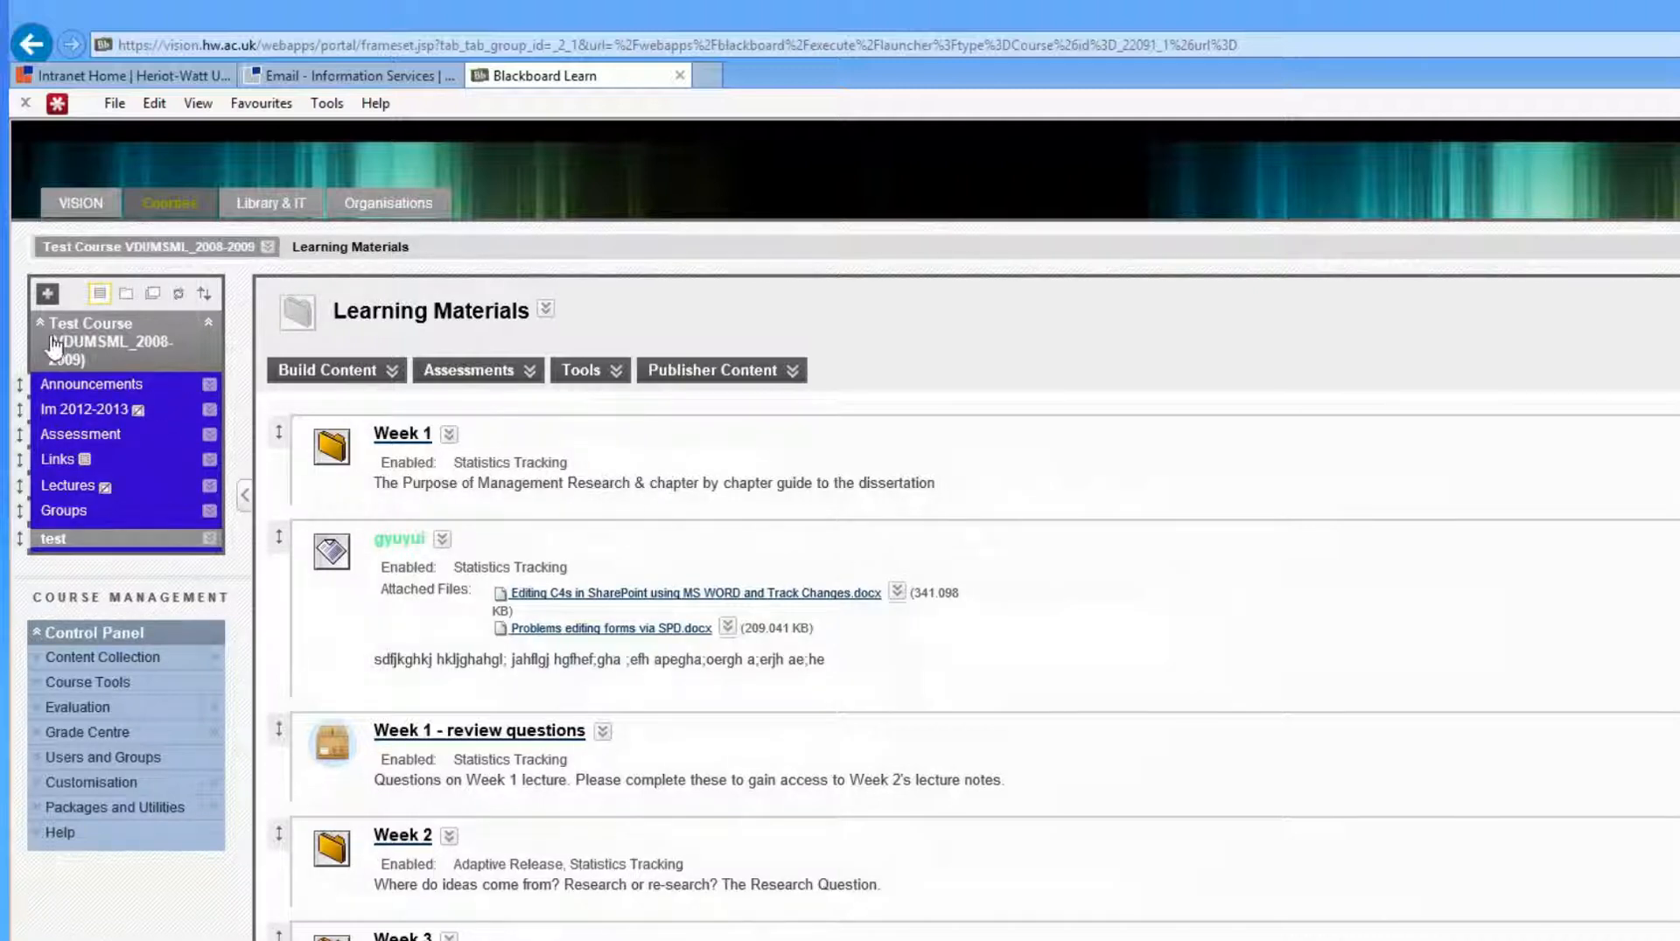
{"action": "left_click_drag", "start_coordinate": [22, 531], "coordinate": [33, 549]}
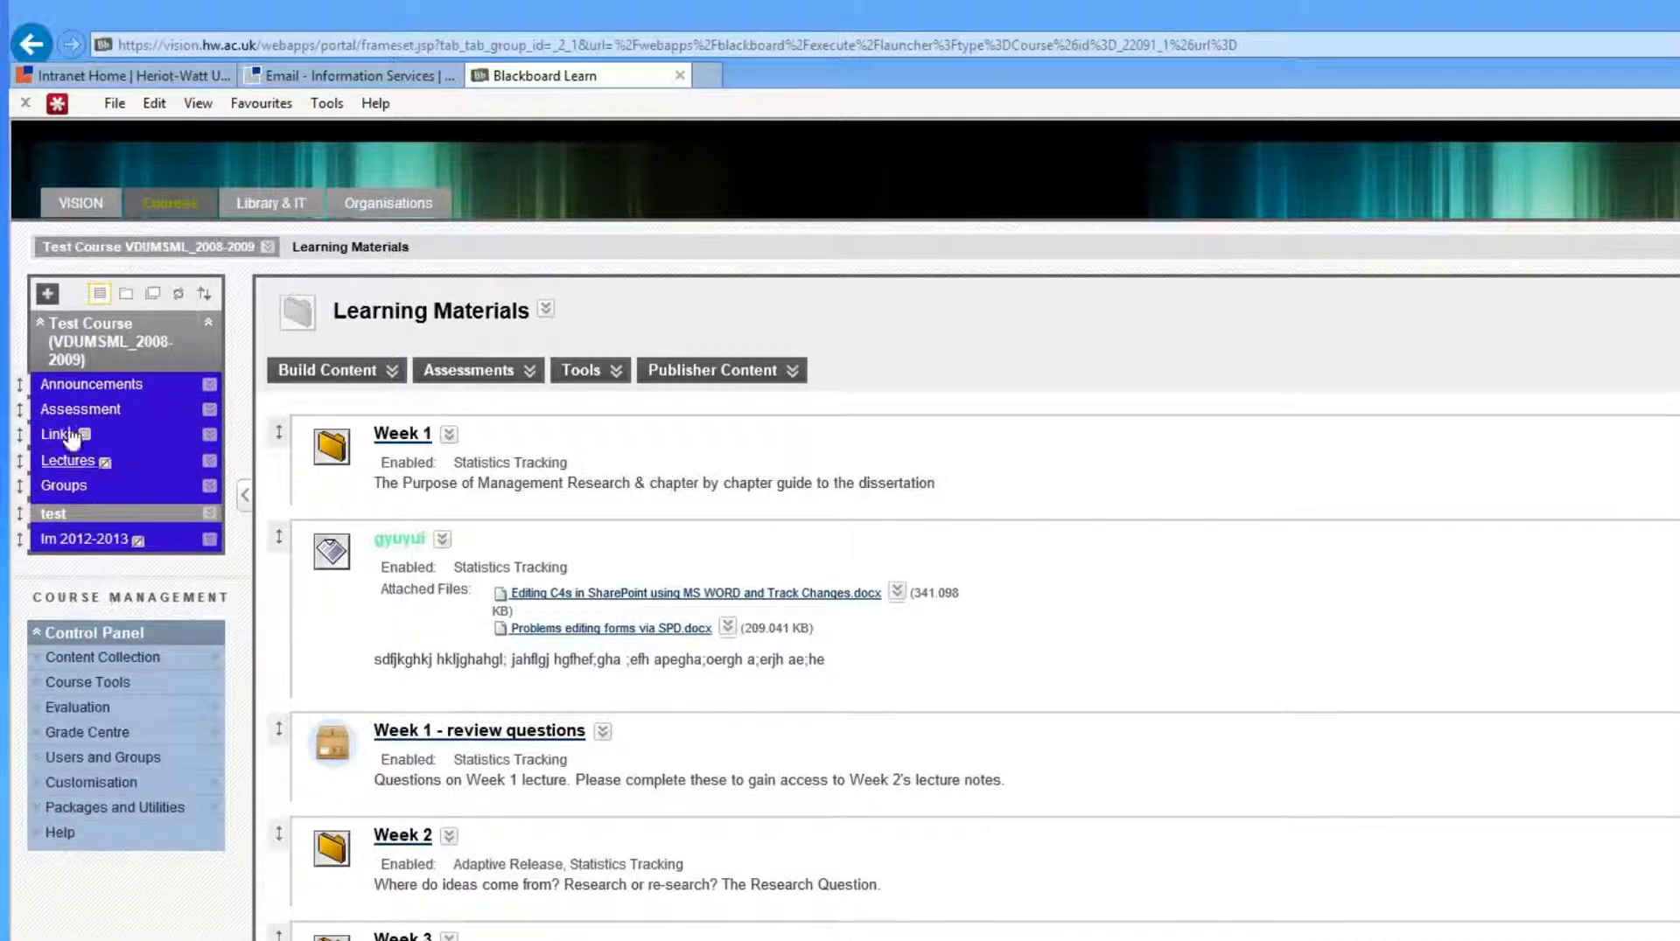
- Add a content area named Learning Materials, available to users, and place it directly below Announcements in the course menu
{"action": "left_click", "coordinate": [47, 293]}
{"action": "left_click", "coordinate": [81, 320]}
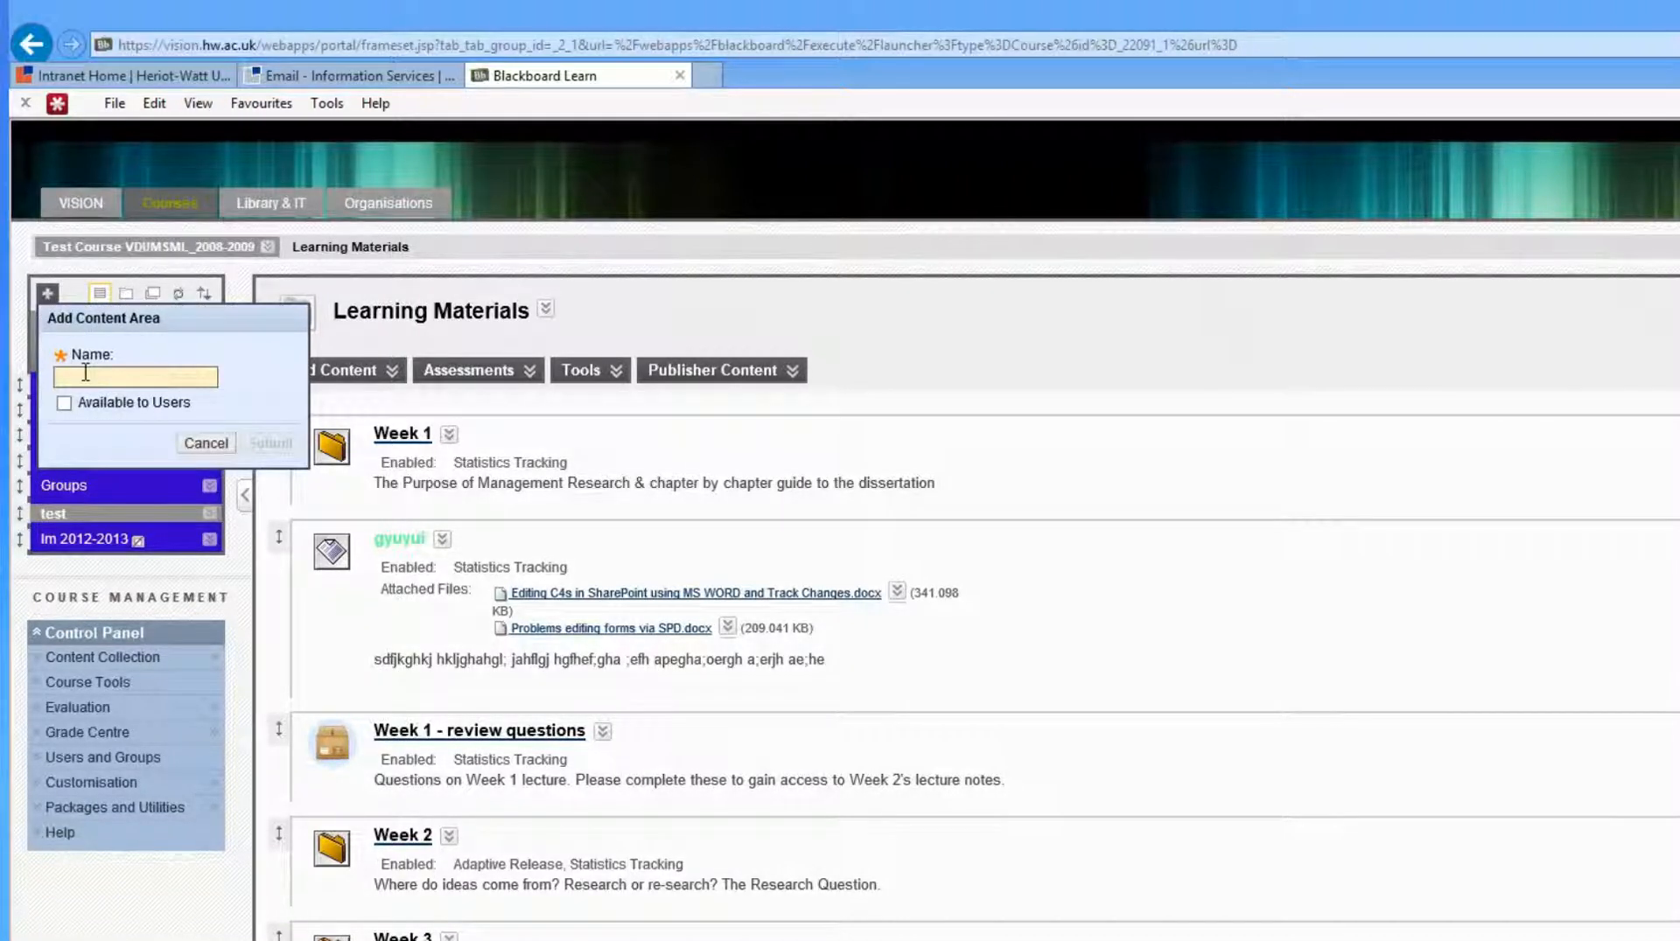
{"action": "type", "text": "Learning Materials"}
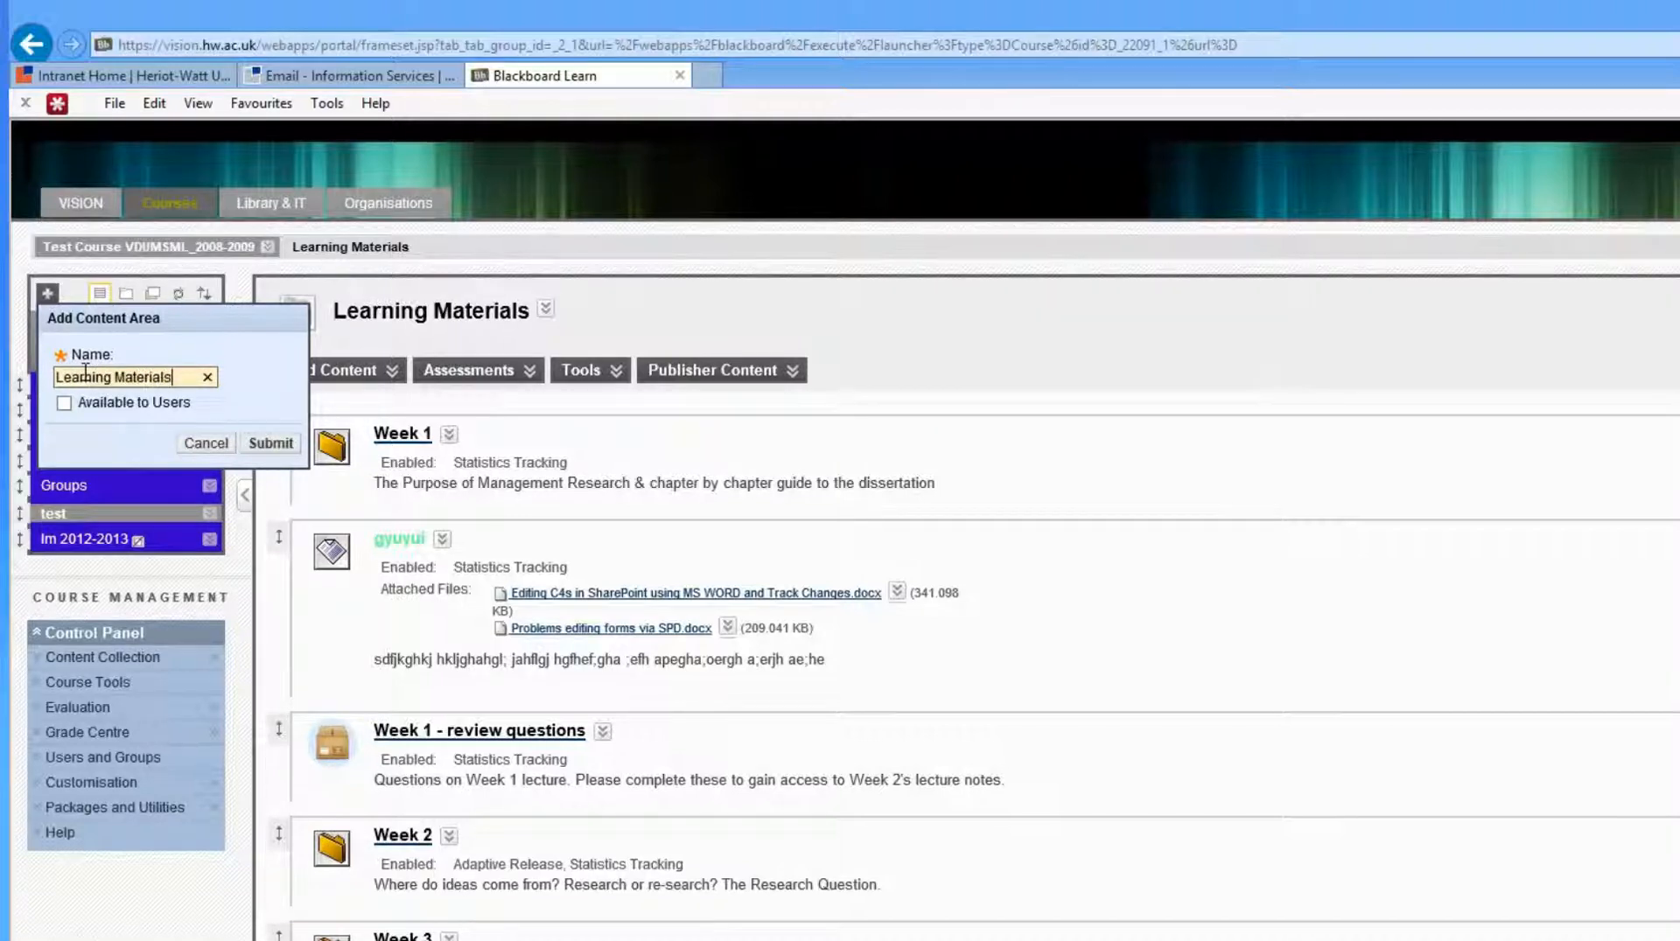
{"action": "left_click", "coordinate": [64, 403]}
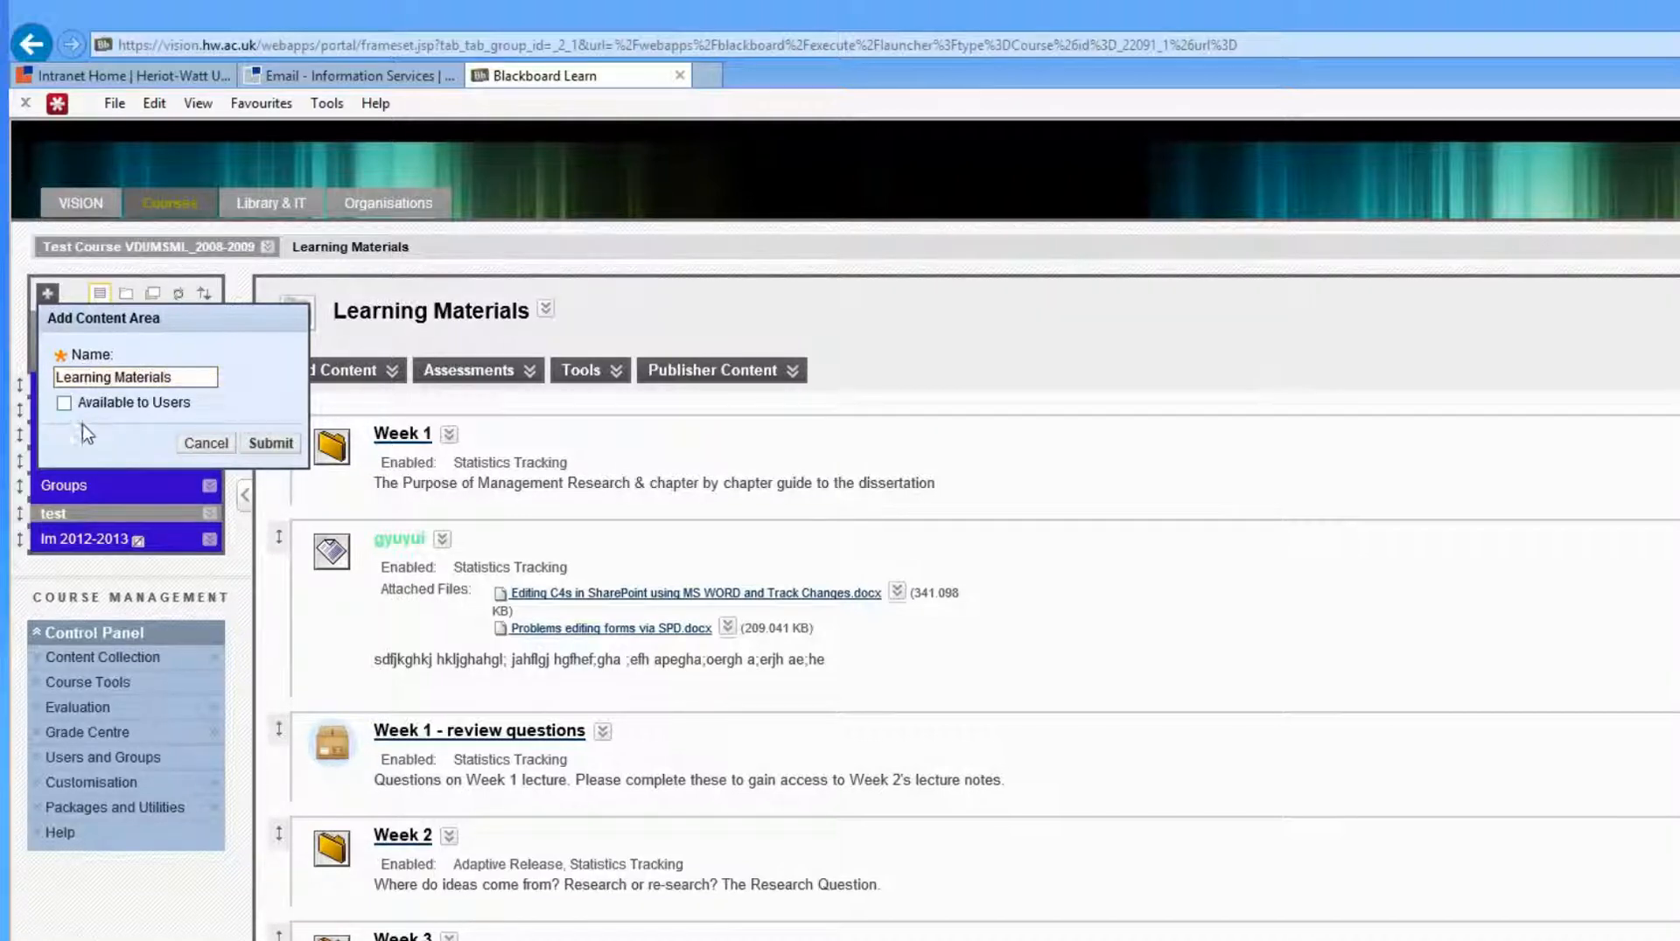
{"action": "left_click", "coordinate": [271, 444]}
{"action": "left_click_drag", "start_coordinate": [19, 566], "coordinate": [18, 409]}
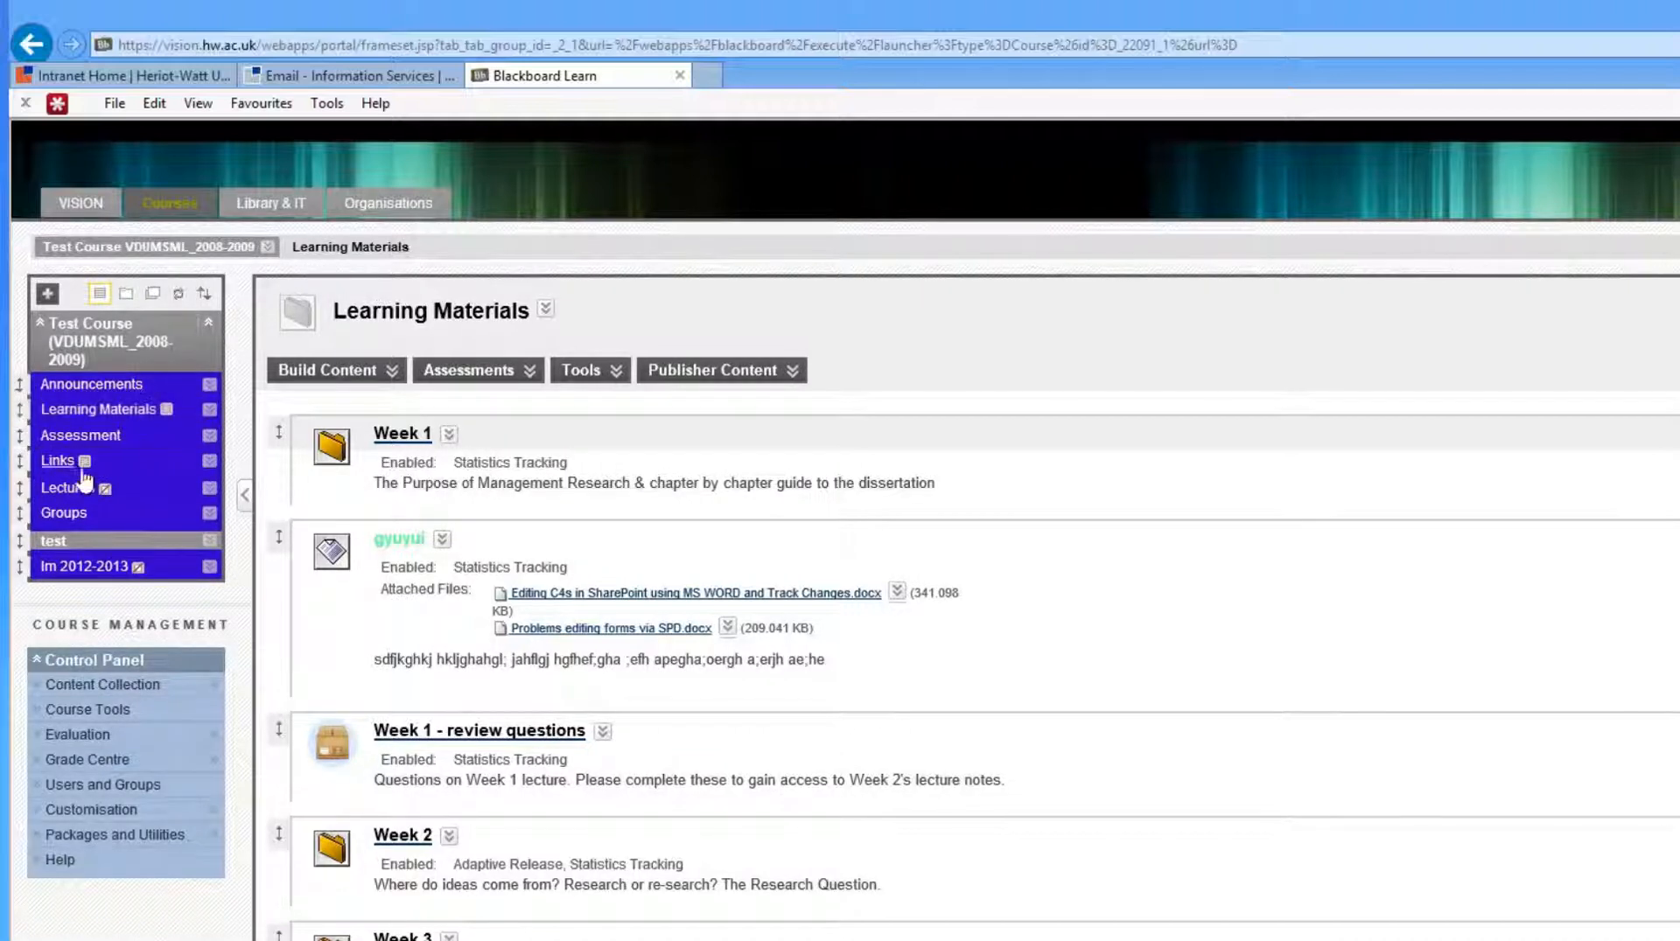
- Move the Week 1 - review questions item from lm 2012-2013 into the new Learning Materials area and view it there
{"action": "left_click", "coordinate": [115, 411]}
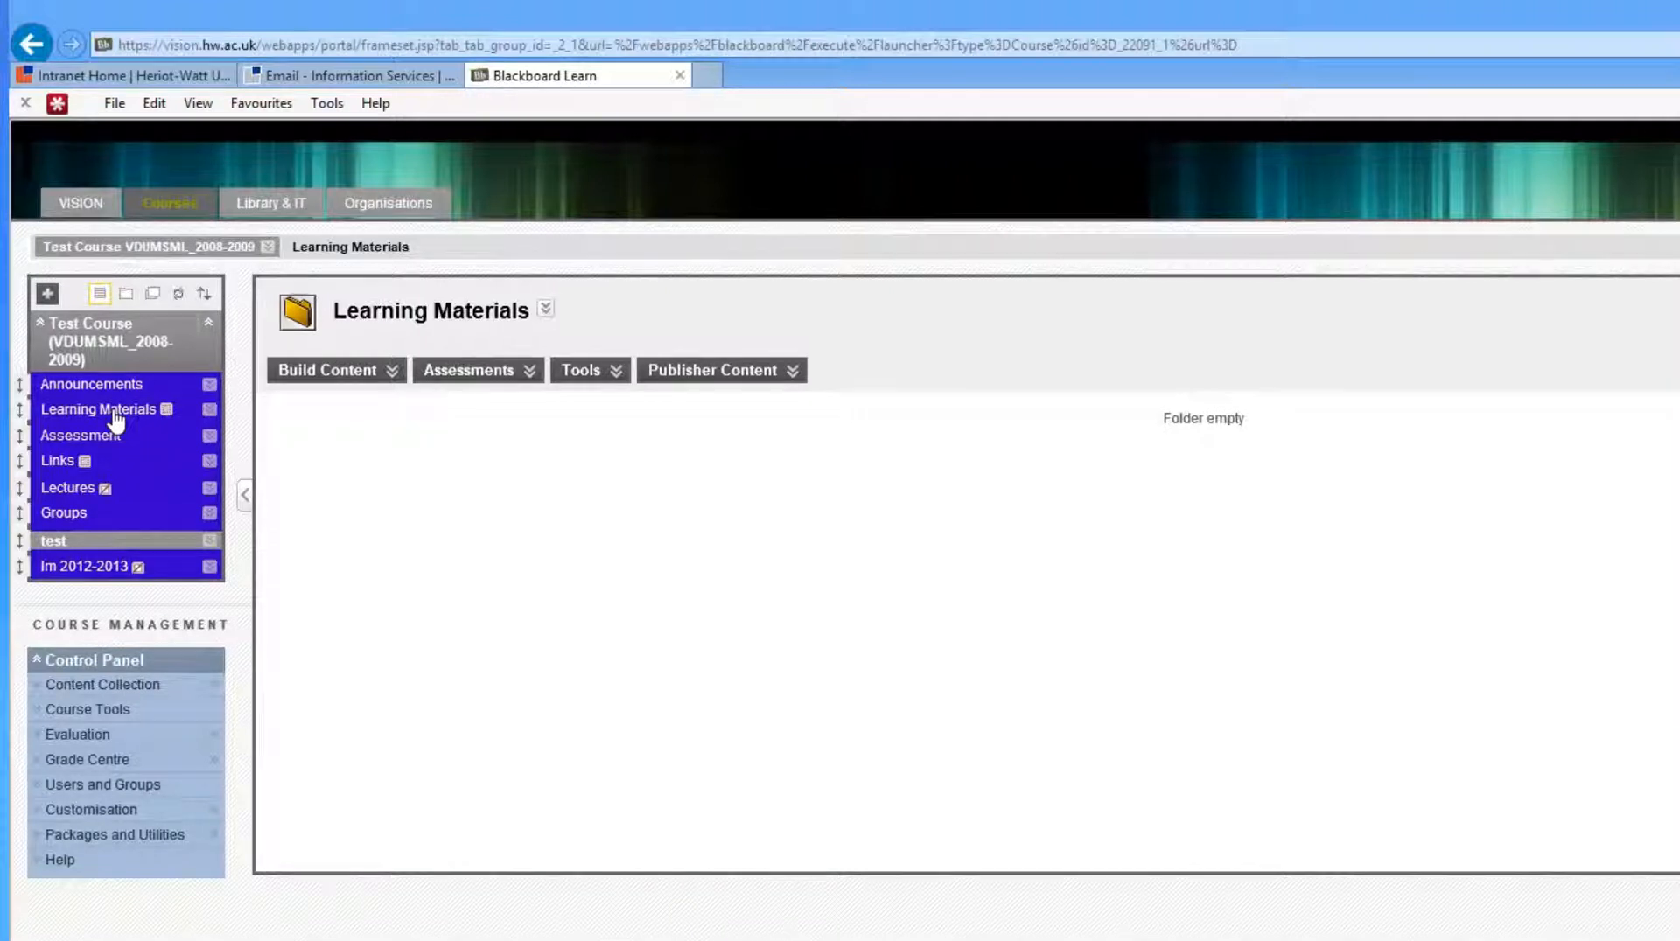
{"action": "left_click", "coordinate": [92, 573]}
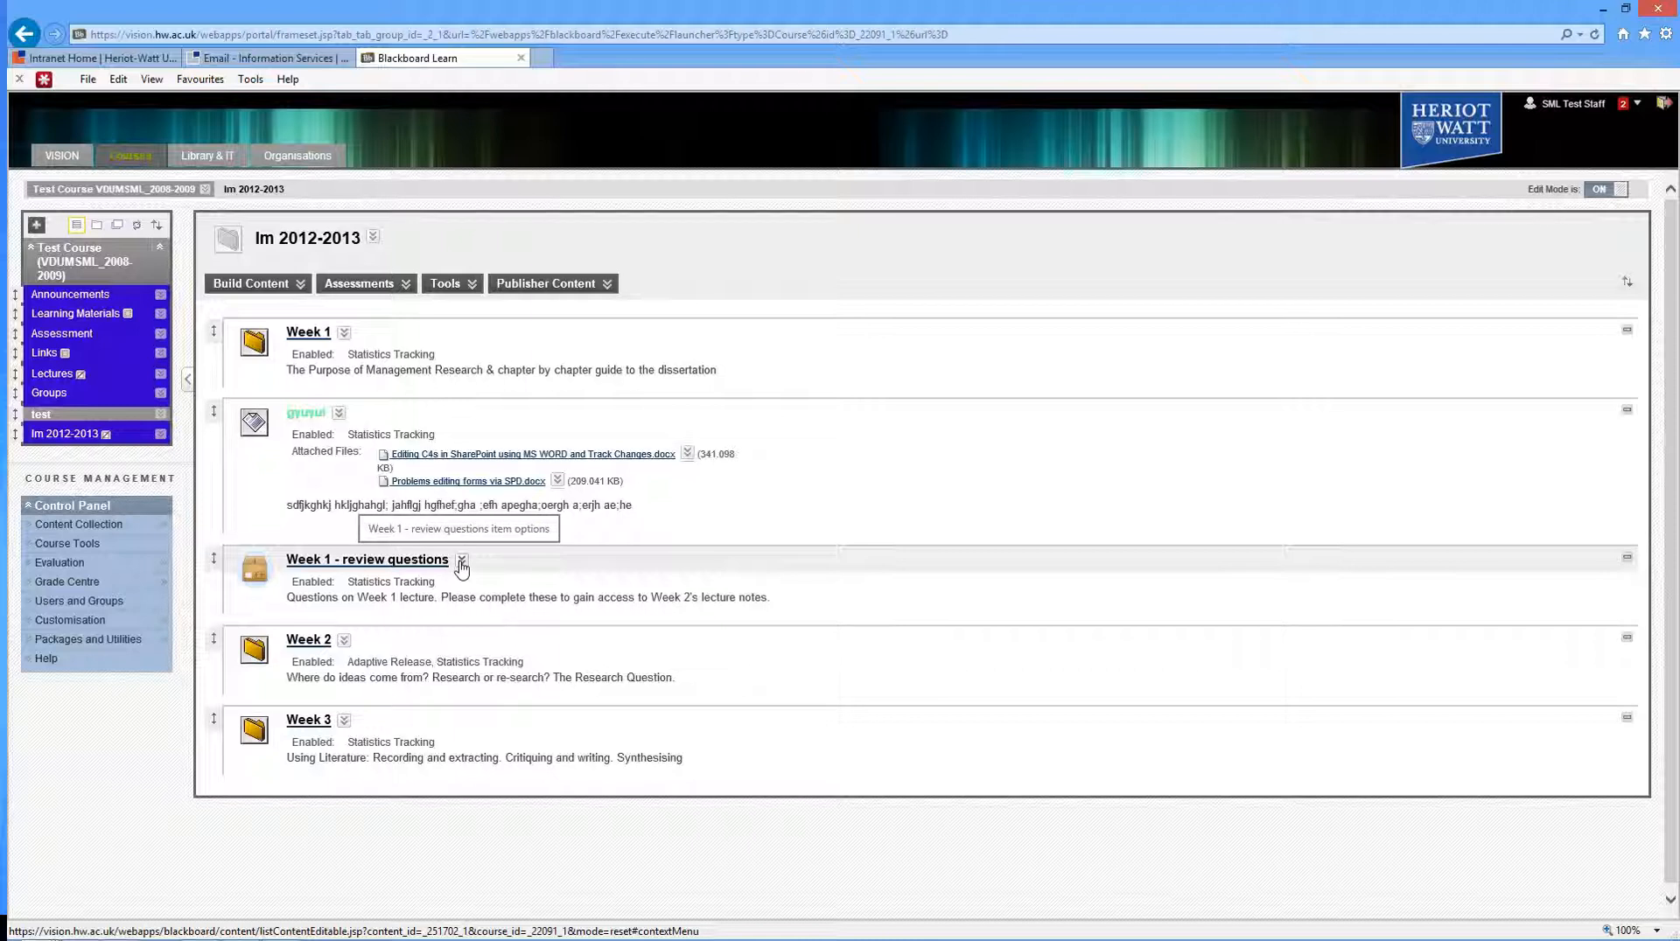
{"action": "left_click", "coordinate": [461, 562]}
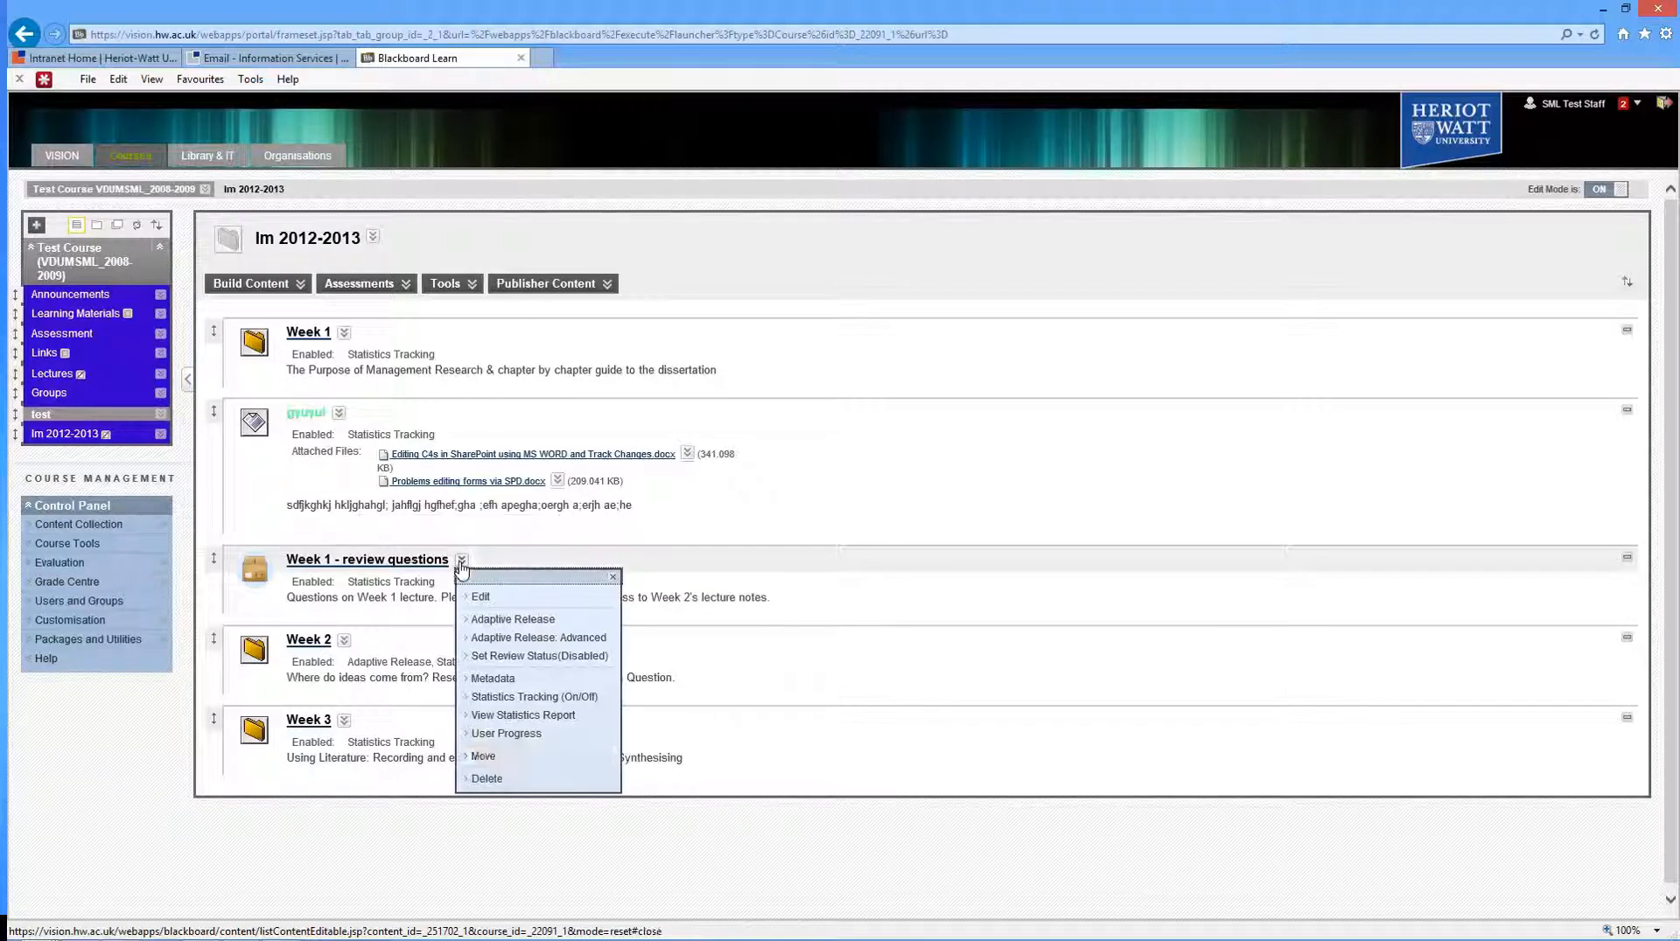
{"action": "left_click", "coordinate": [504, 758]}
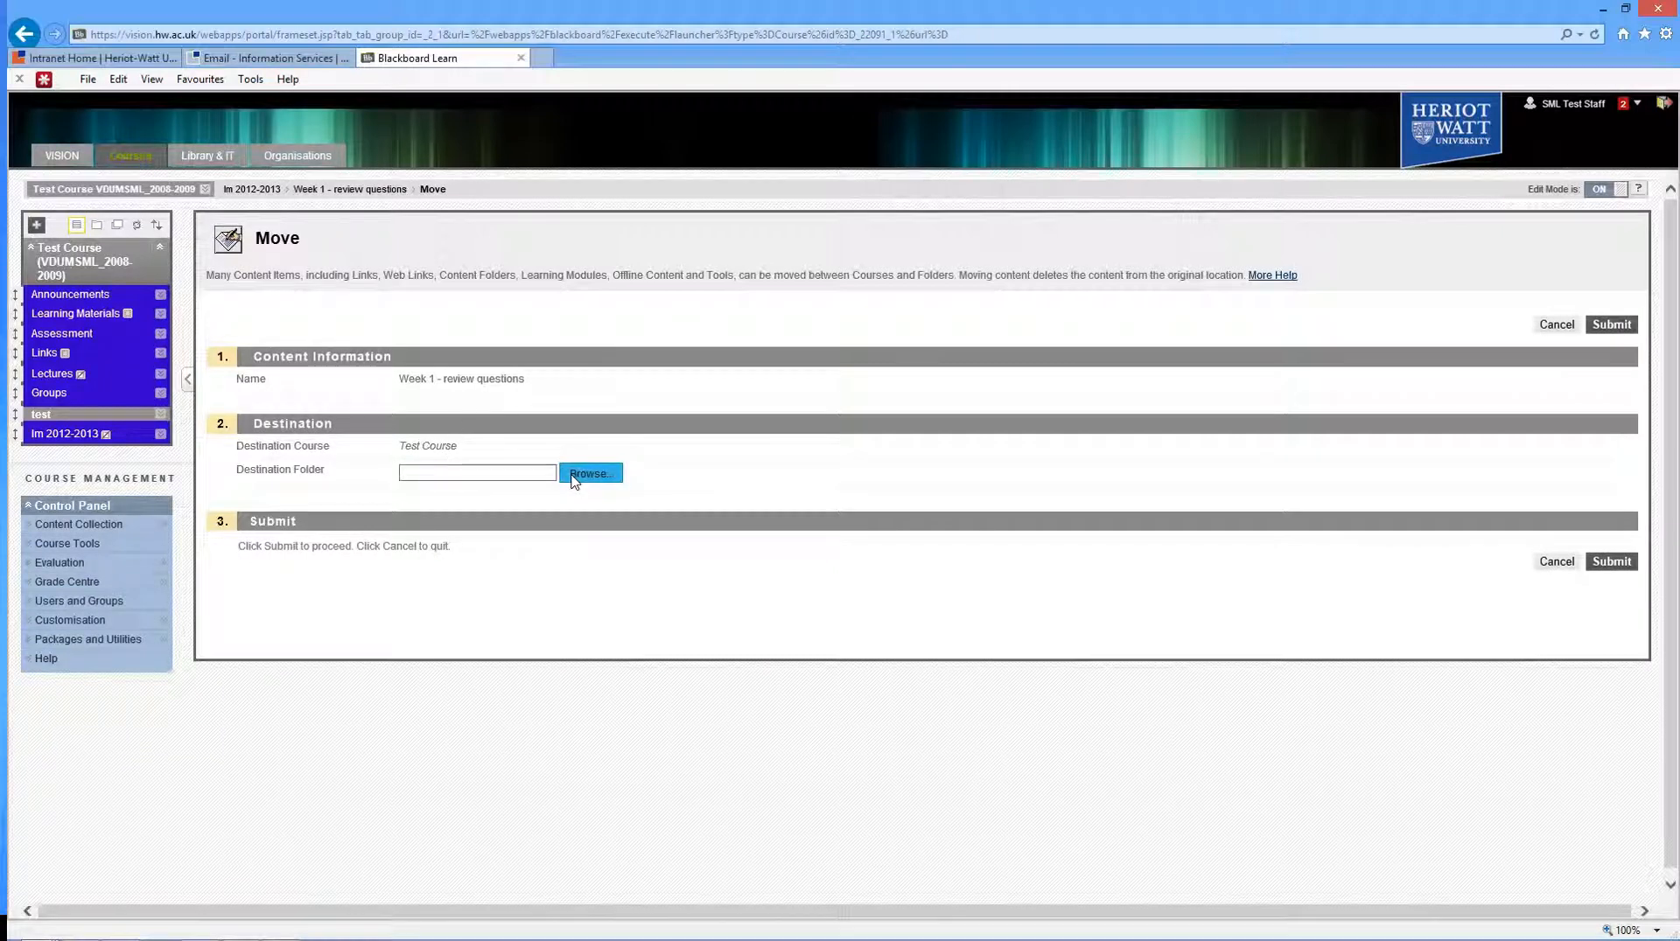
{"action": "left_click", "coordinate": [578, 476]}
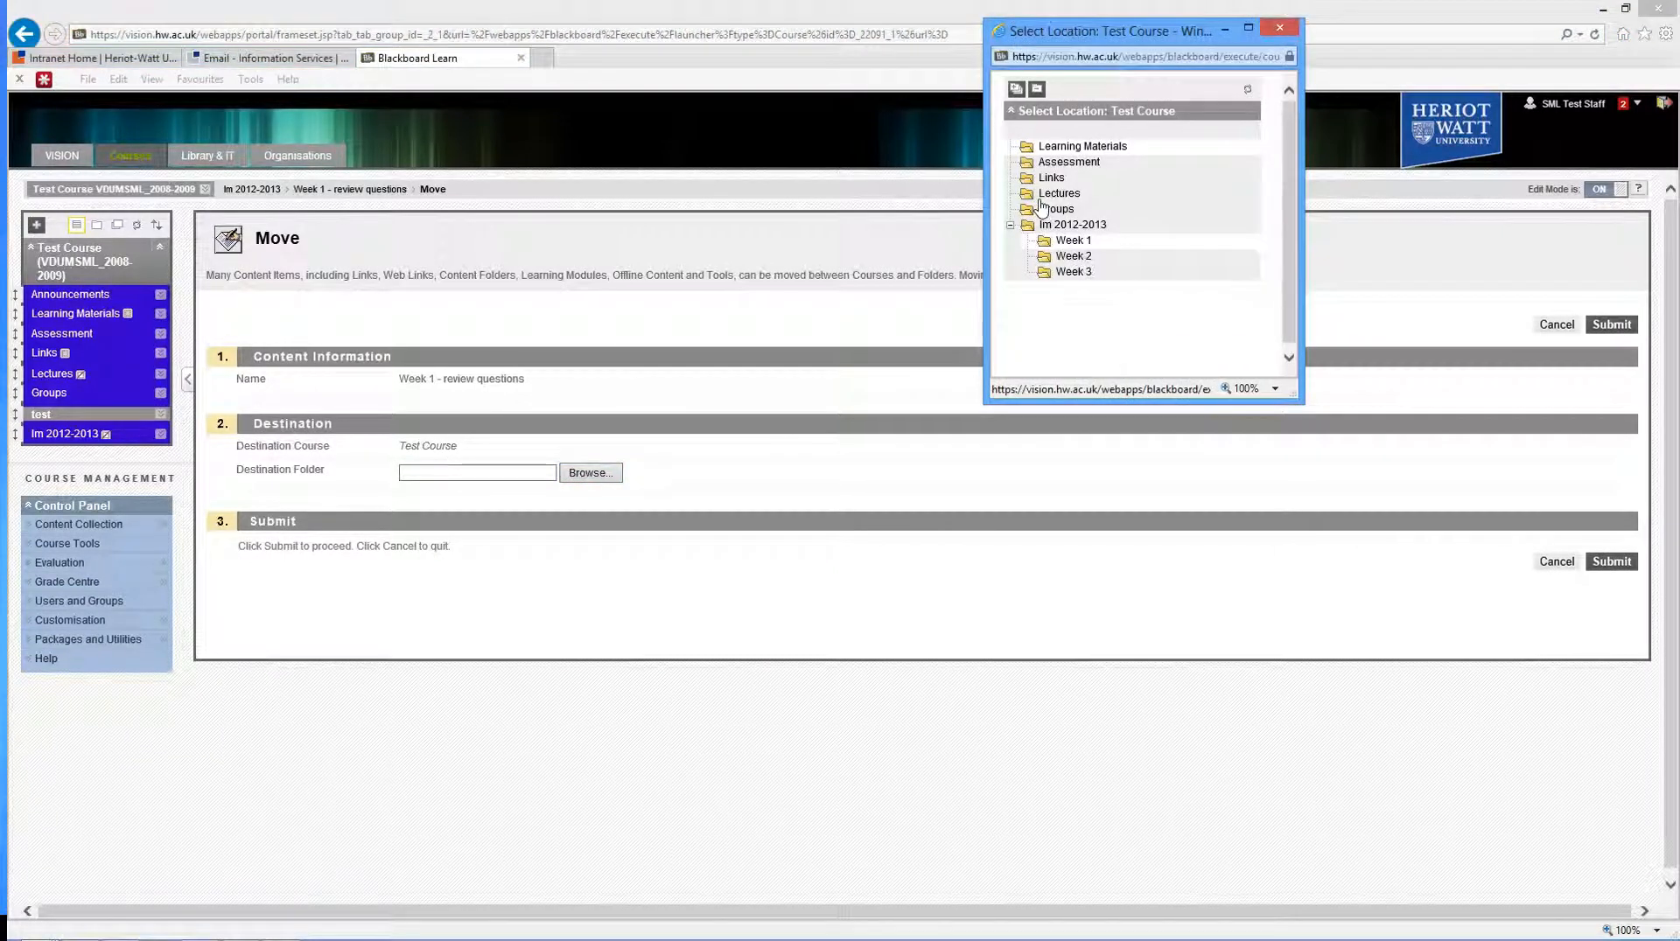
{"action": "left_click", "coordinate": [1048, 149]}
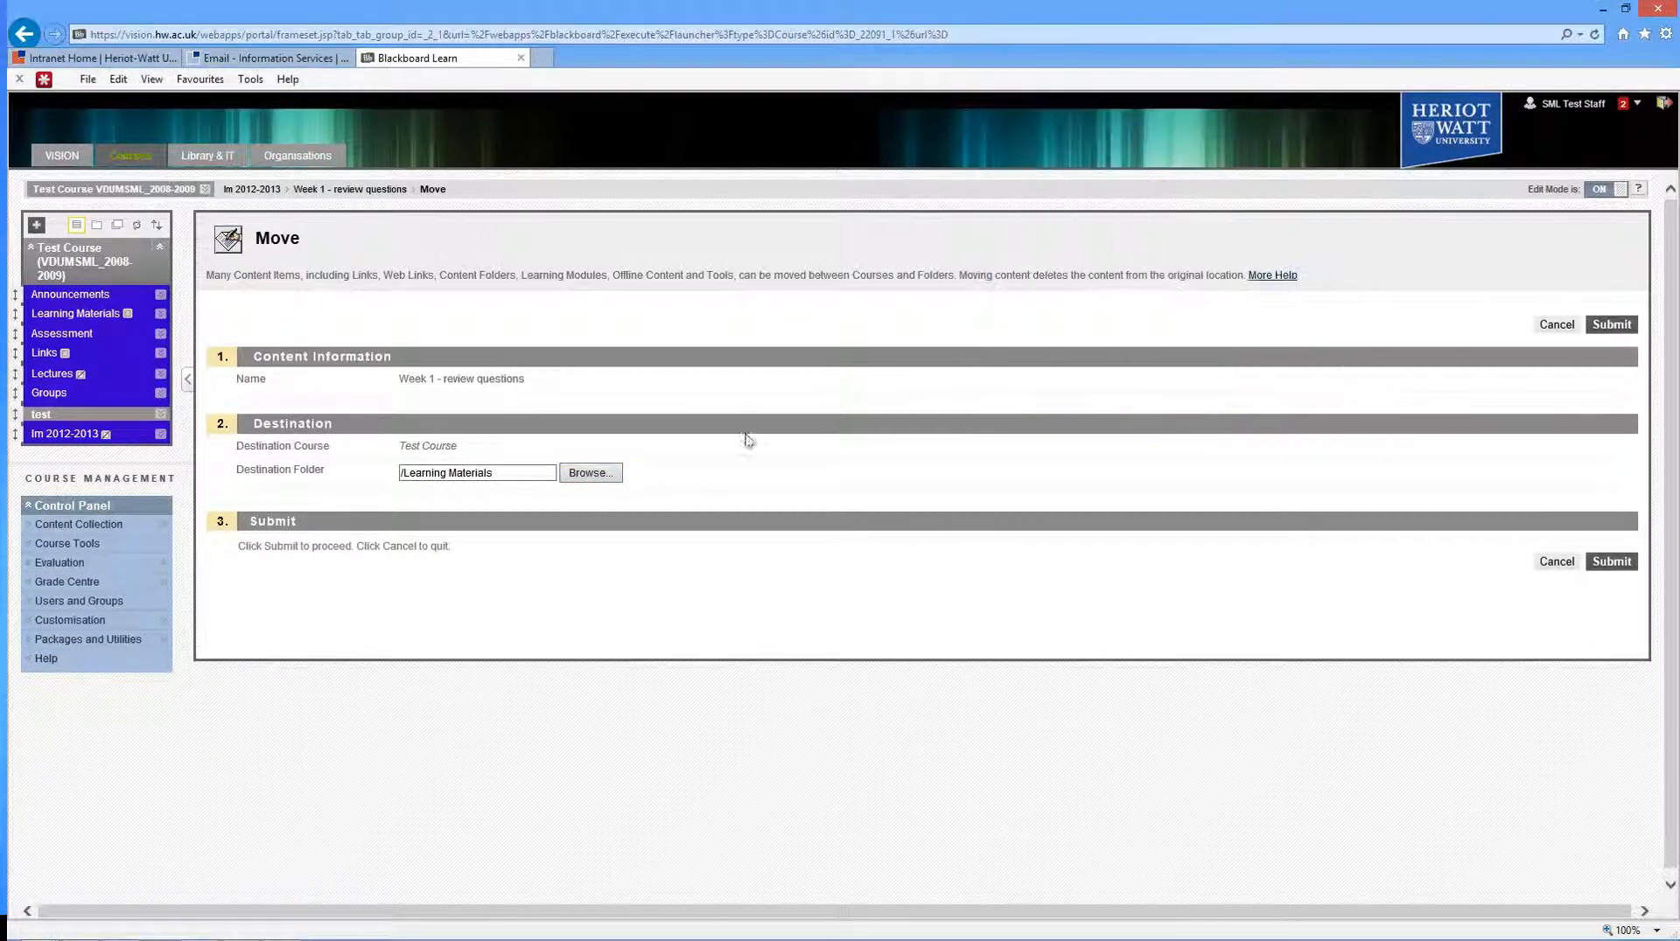
{"action": "left_click", "coordinate": [1623, 564]}
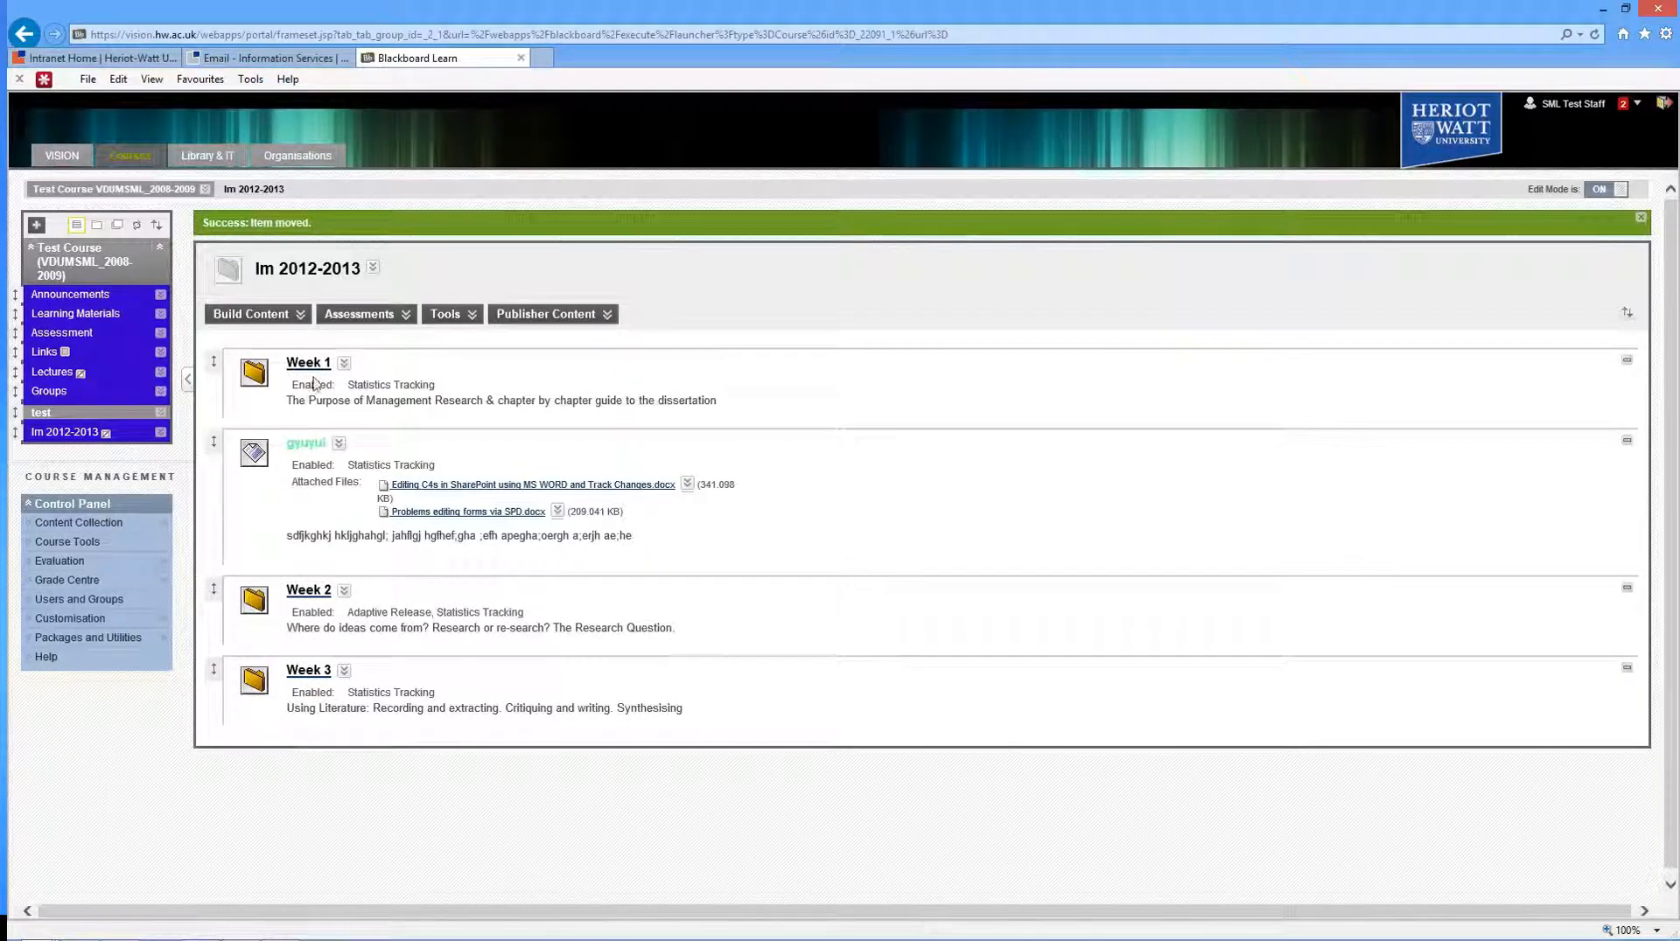
{"action": "left_click", "coordinate": [95, 317]}
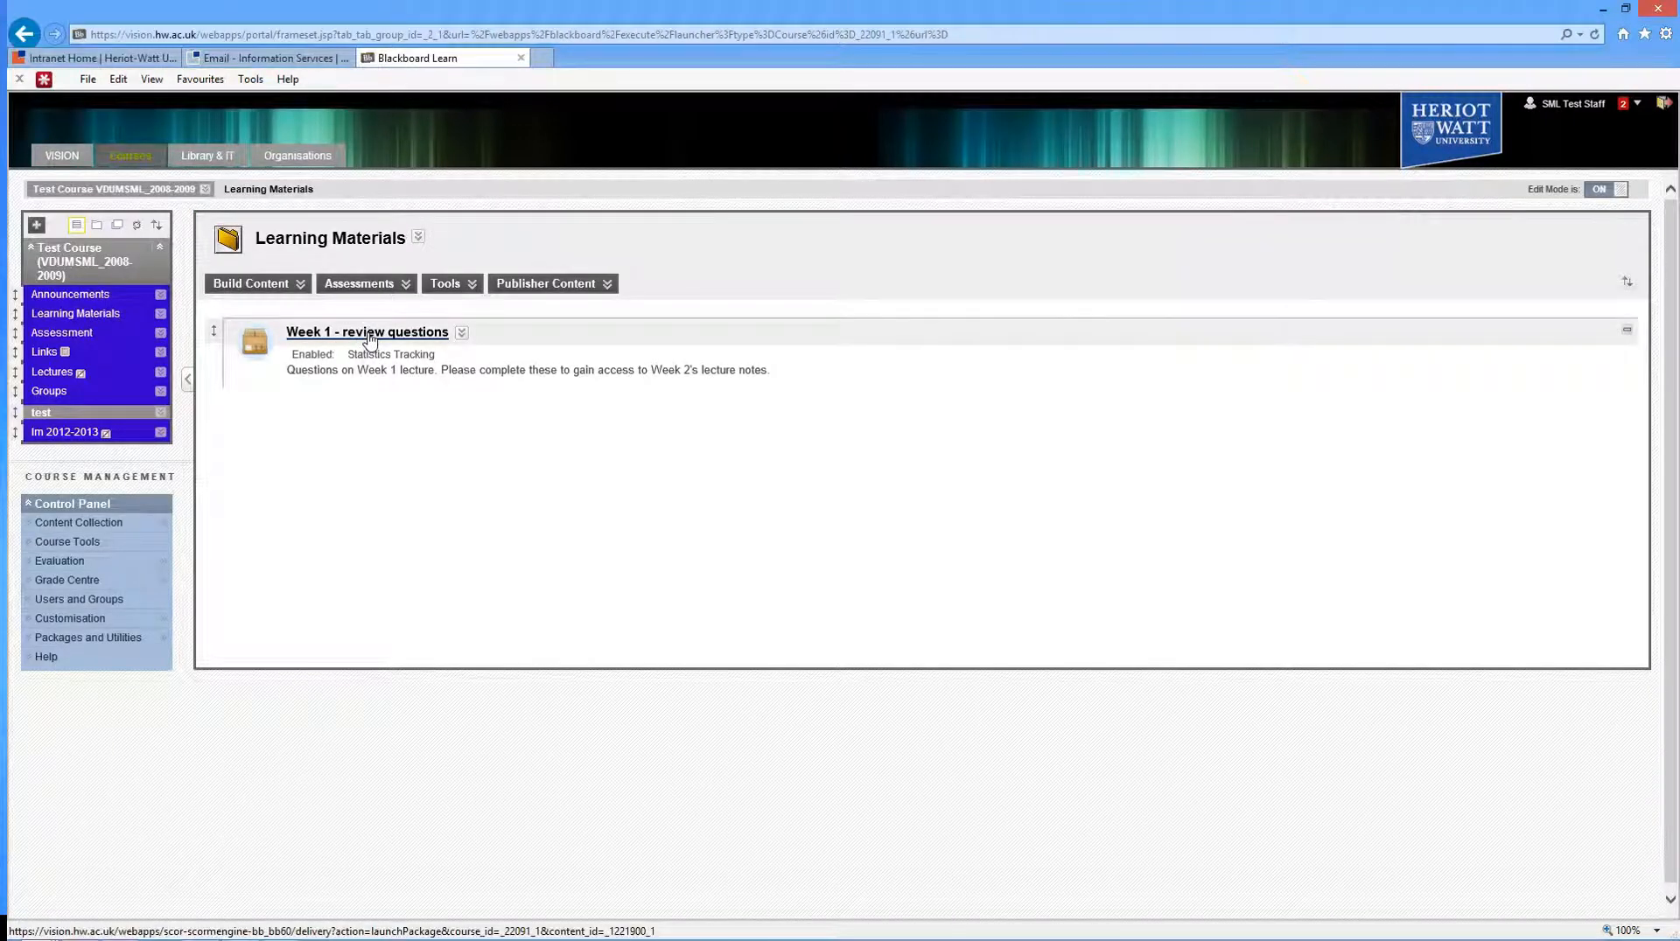
- Move the Week 2 folder from lm 2012-2013 into Learning Materials and view it there
{"action": "left_click", "coordinate": [83, 437]}
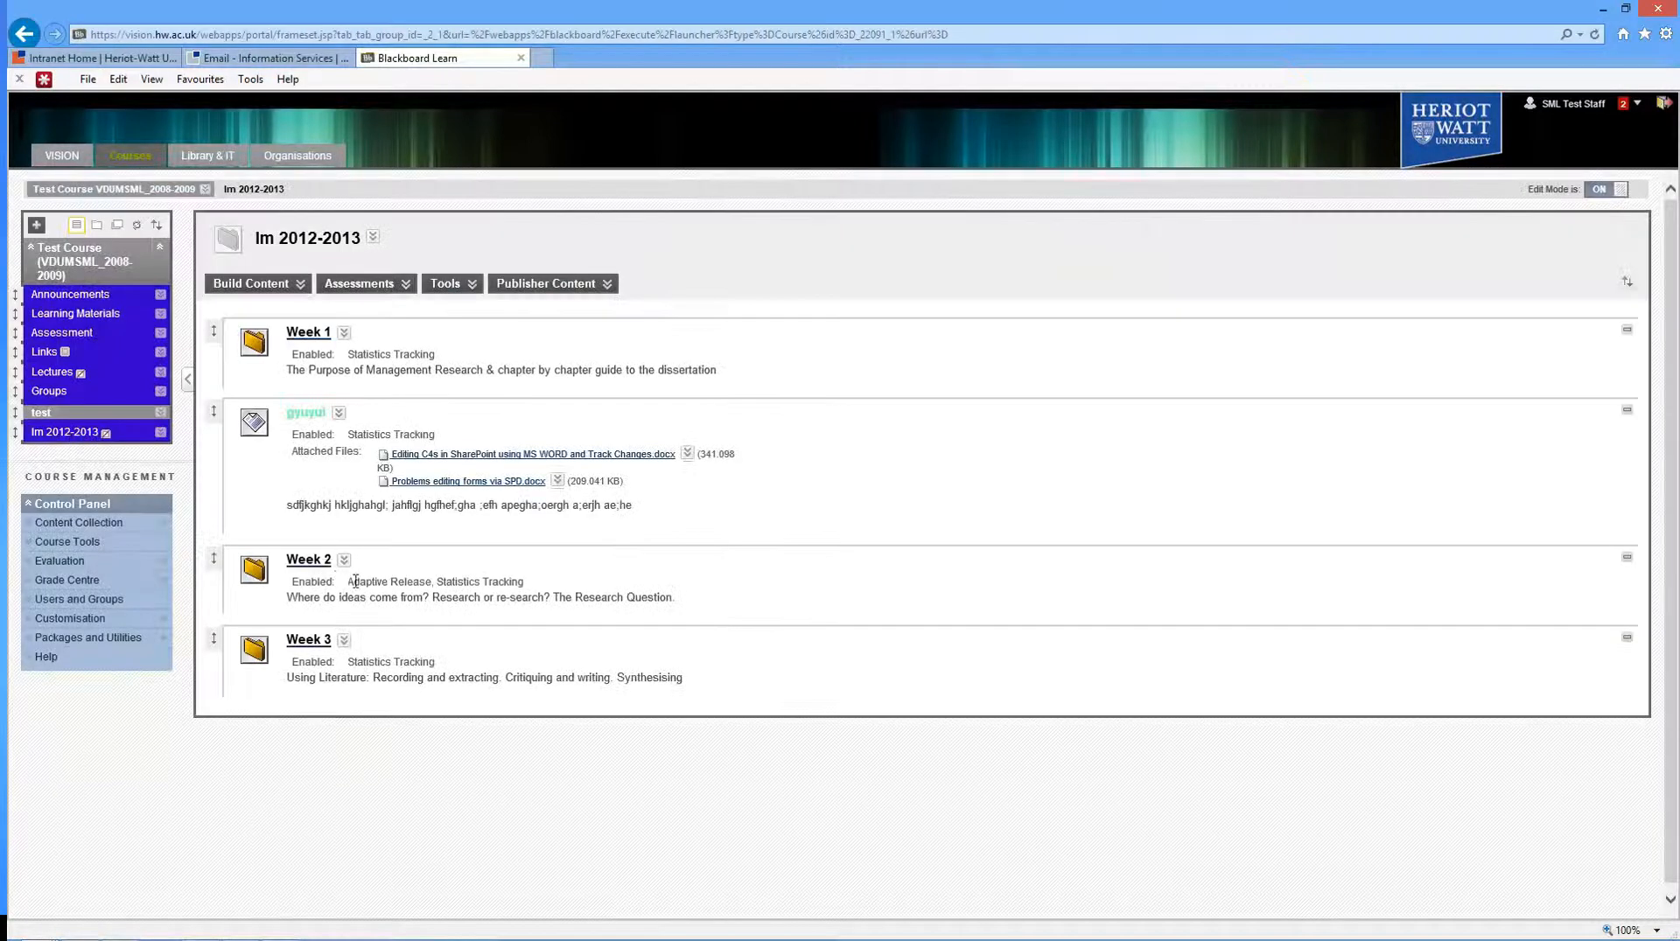
{"action": "left_click", "coordinate": [344, 561]}
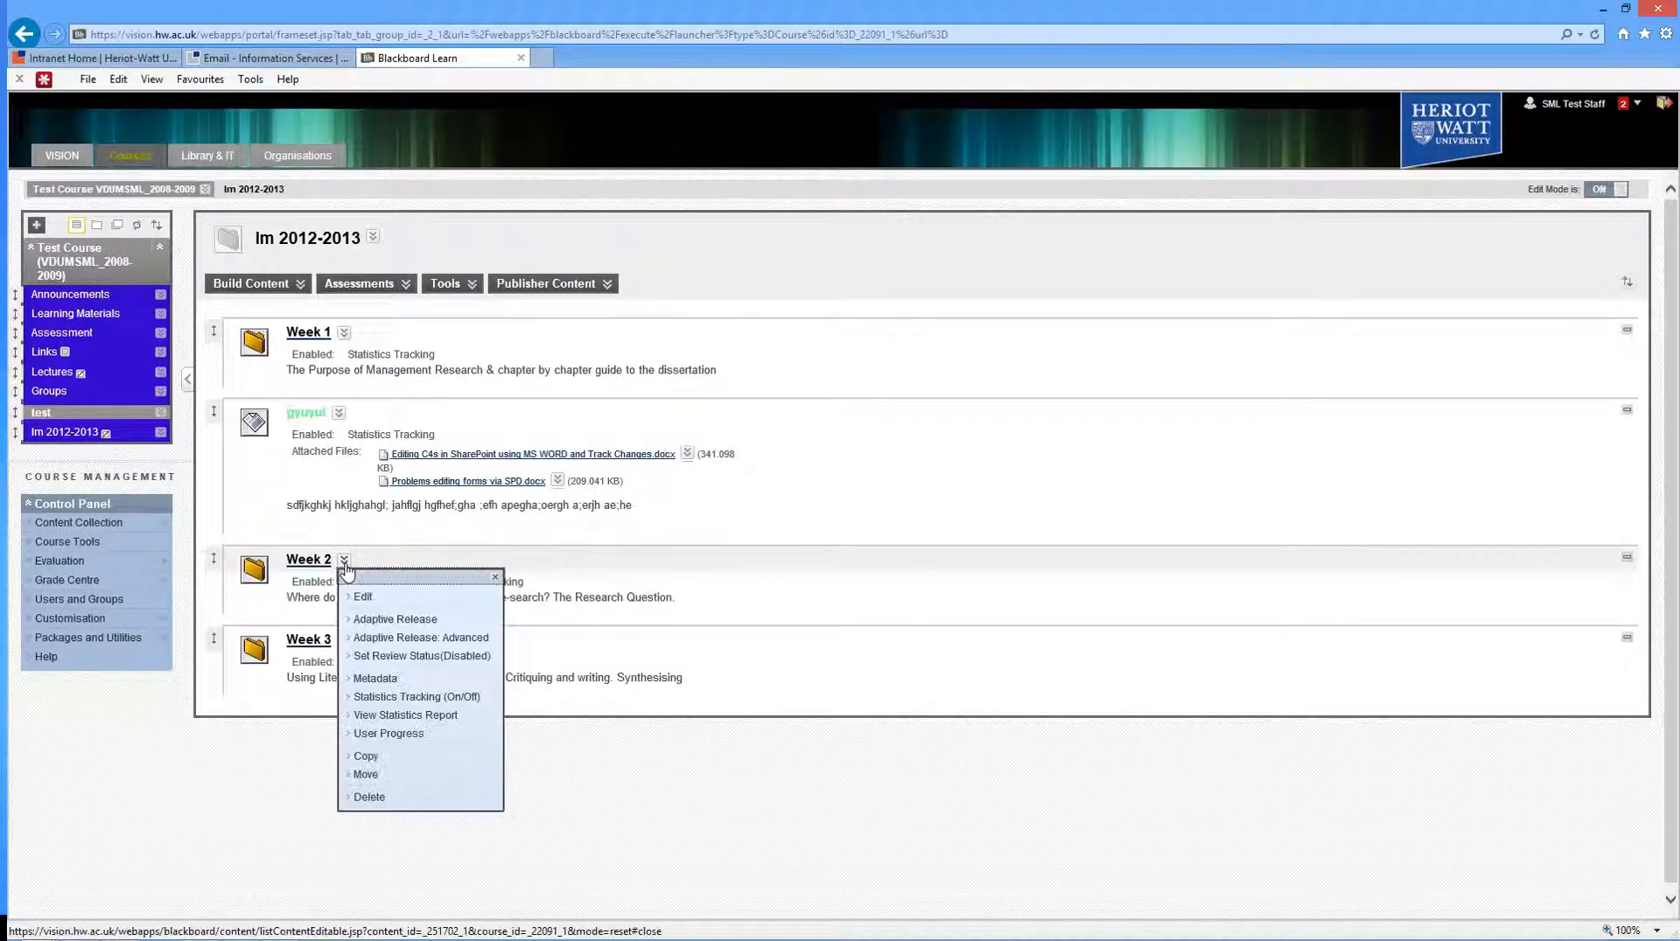
{"action": "left_click", "coordinate": [390, 777]}
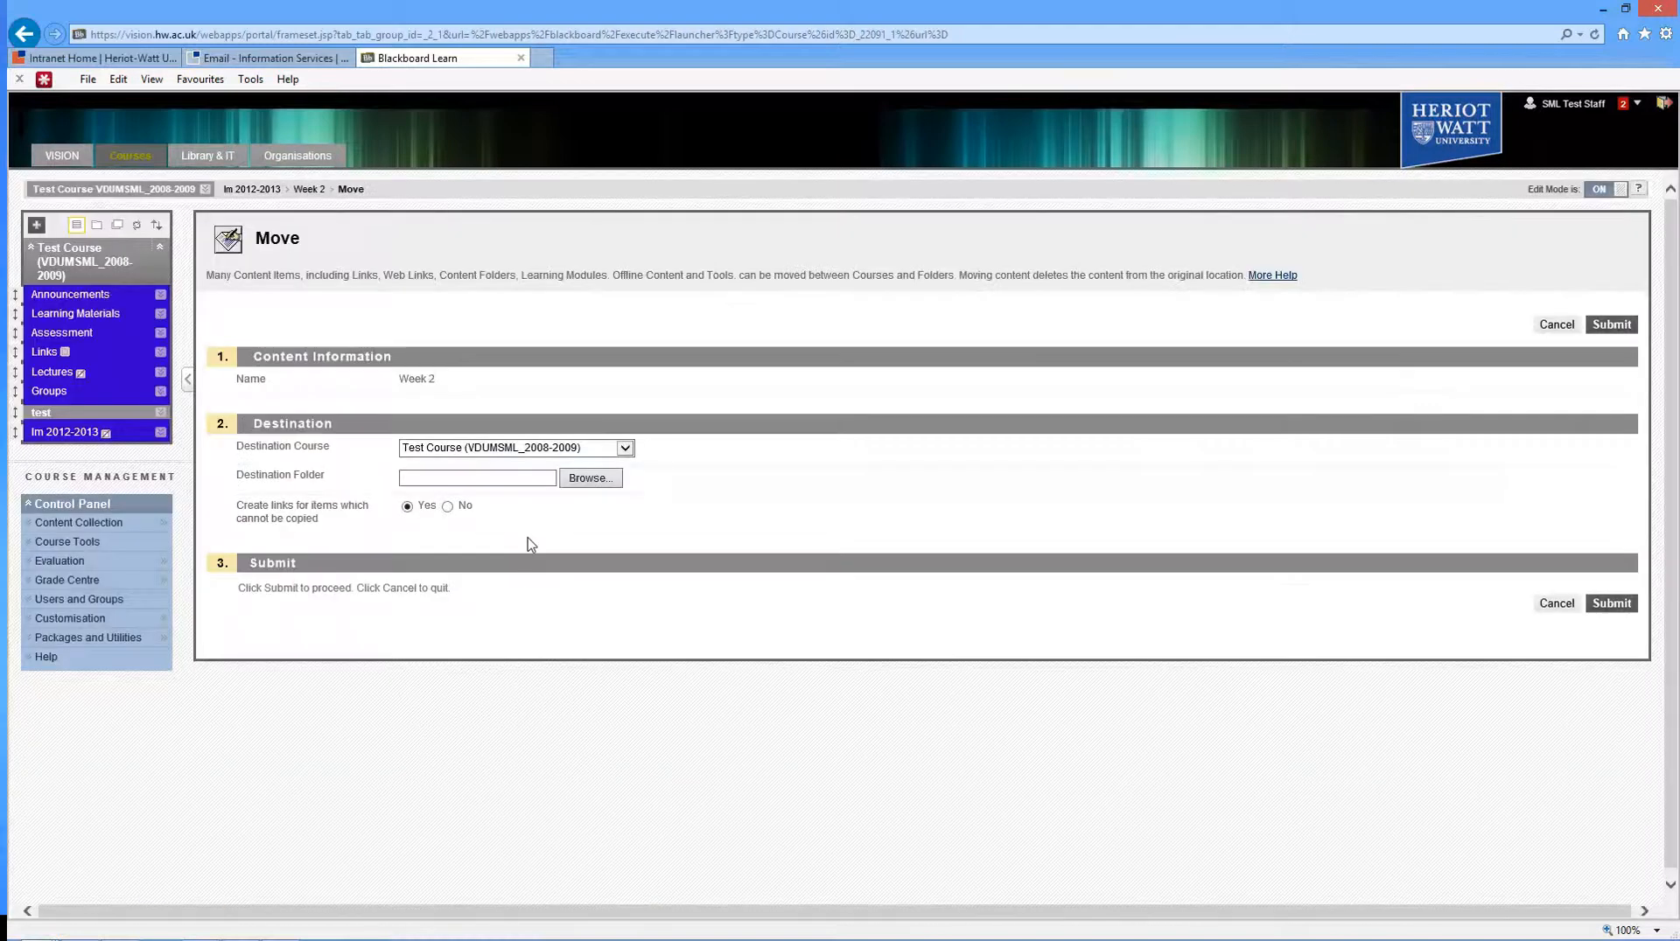
{"action": "left_click", "coordinate": [591, 477]}
{"action": "left_click", "coordinate": [1060, 147]}
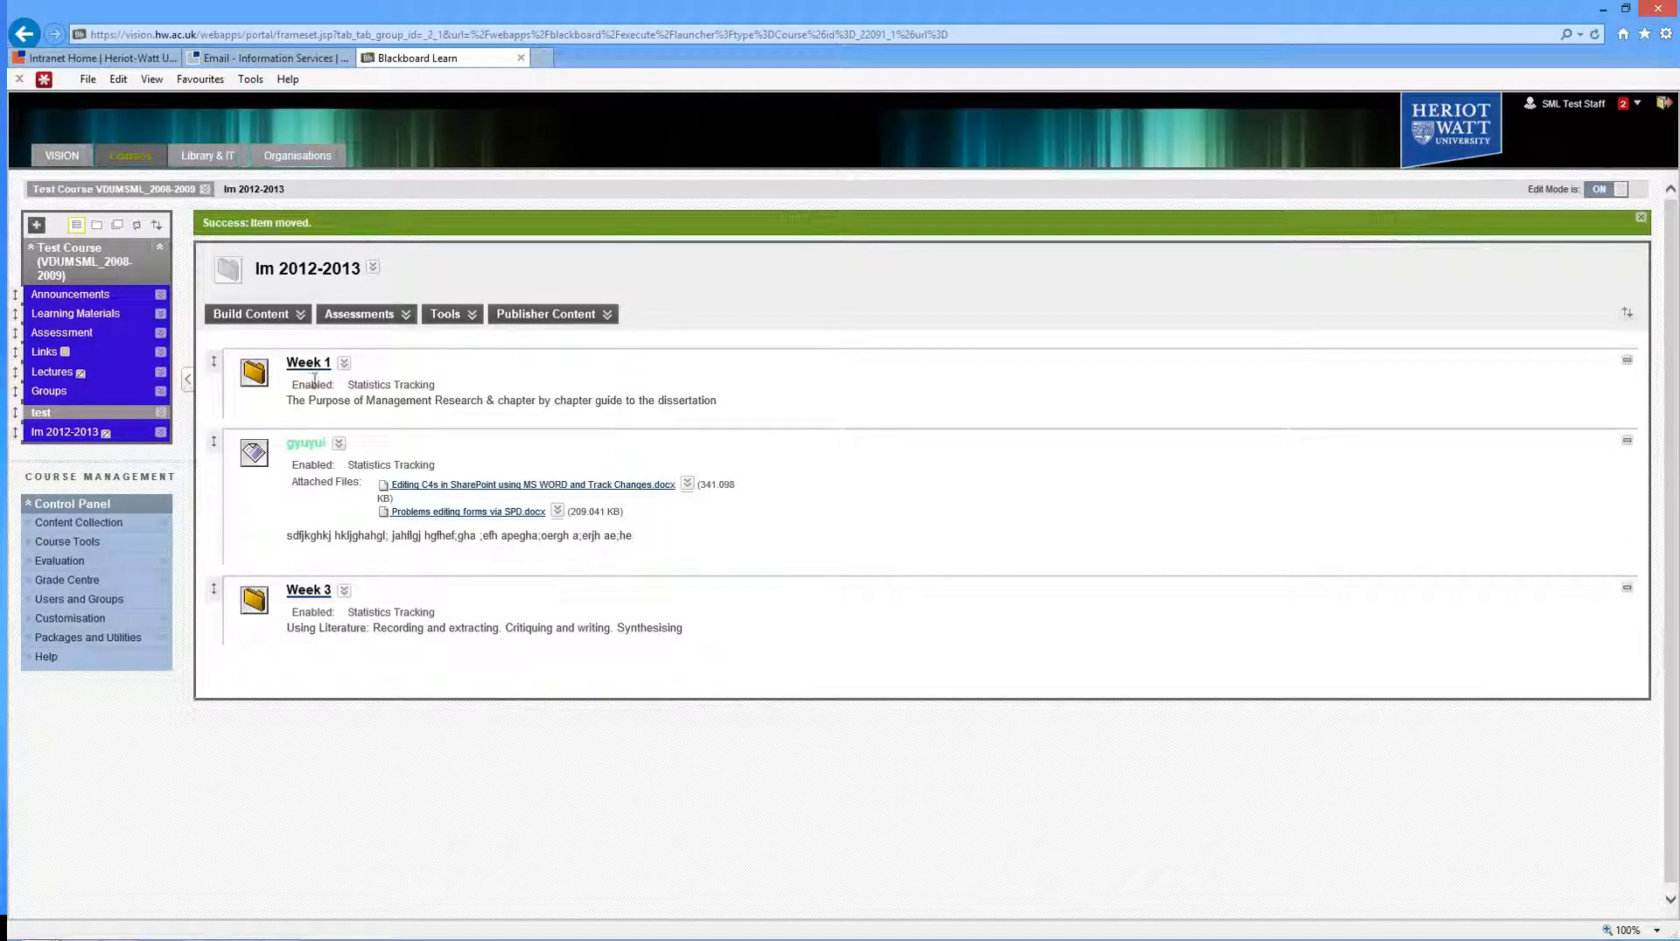
{"action": "left_click", "coordinate": [96, 315]}
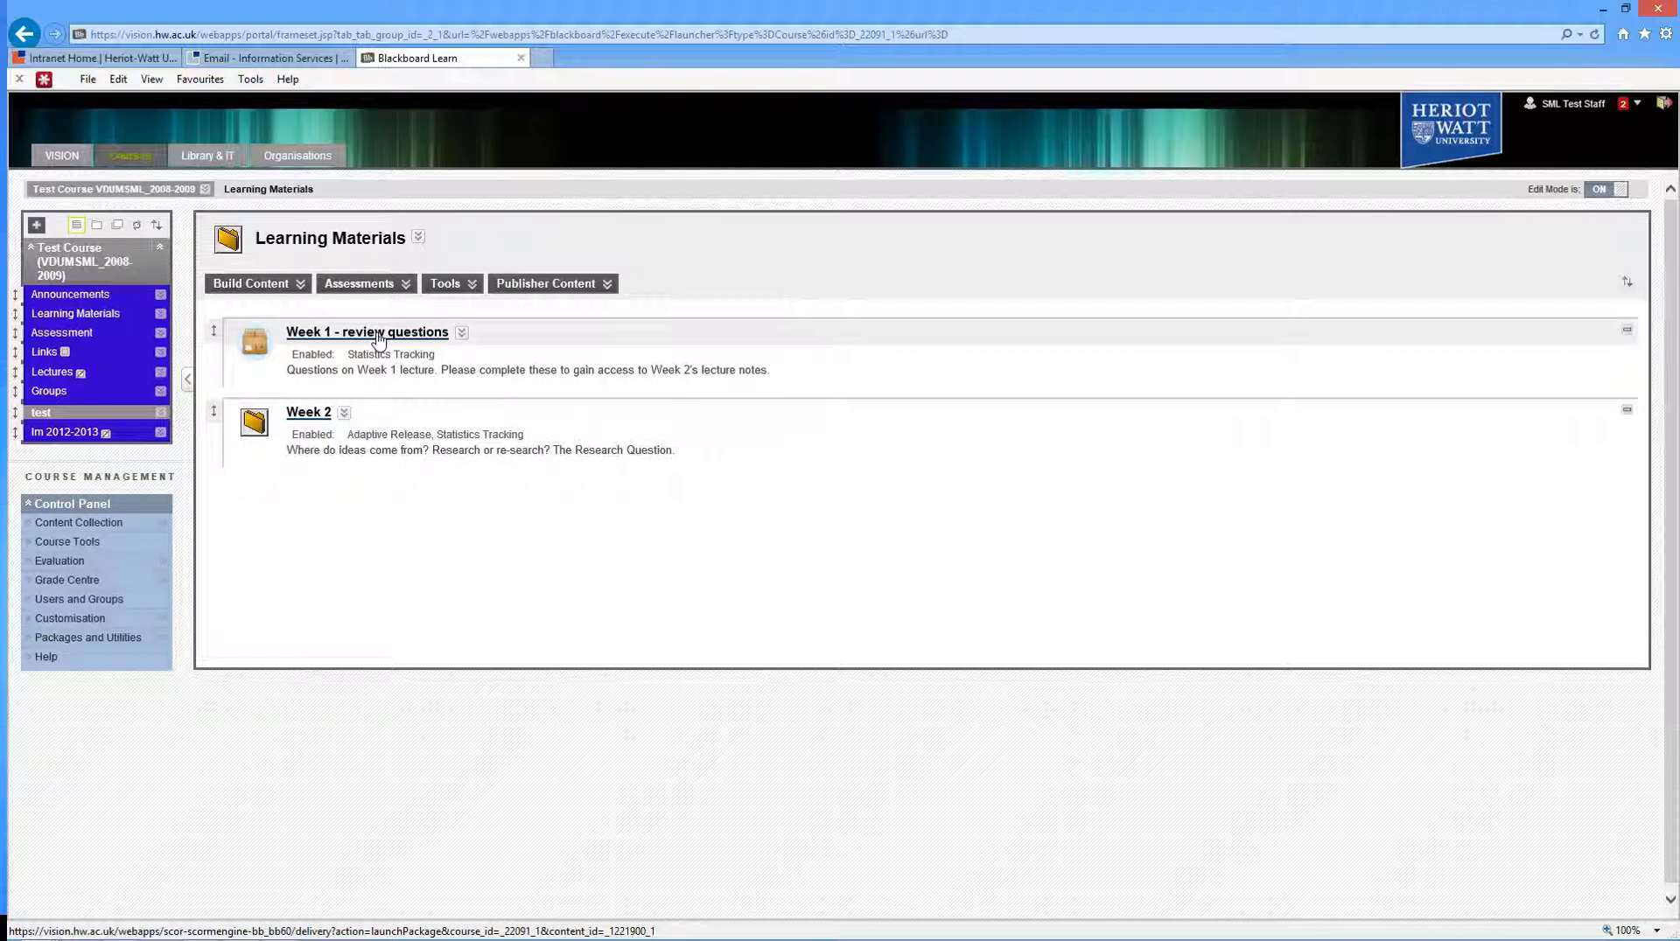
- Delete the Week 1 - review questions item and the Week 2 folder from Learning Materials
{"action": "left_click", "coordinate": [462, 334]}
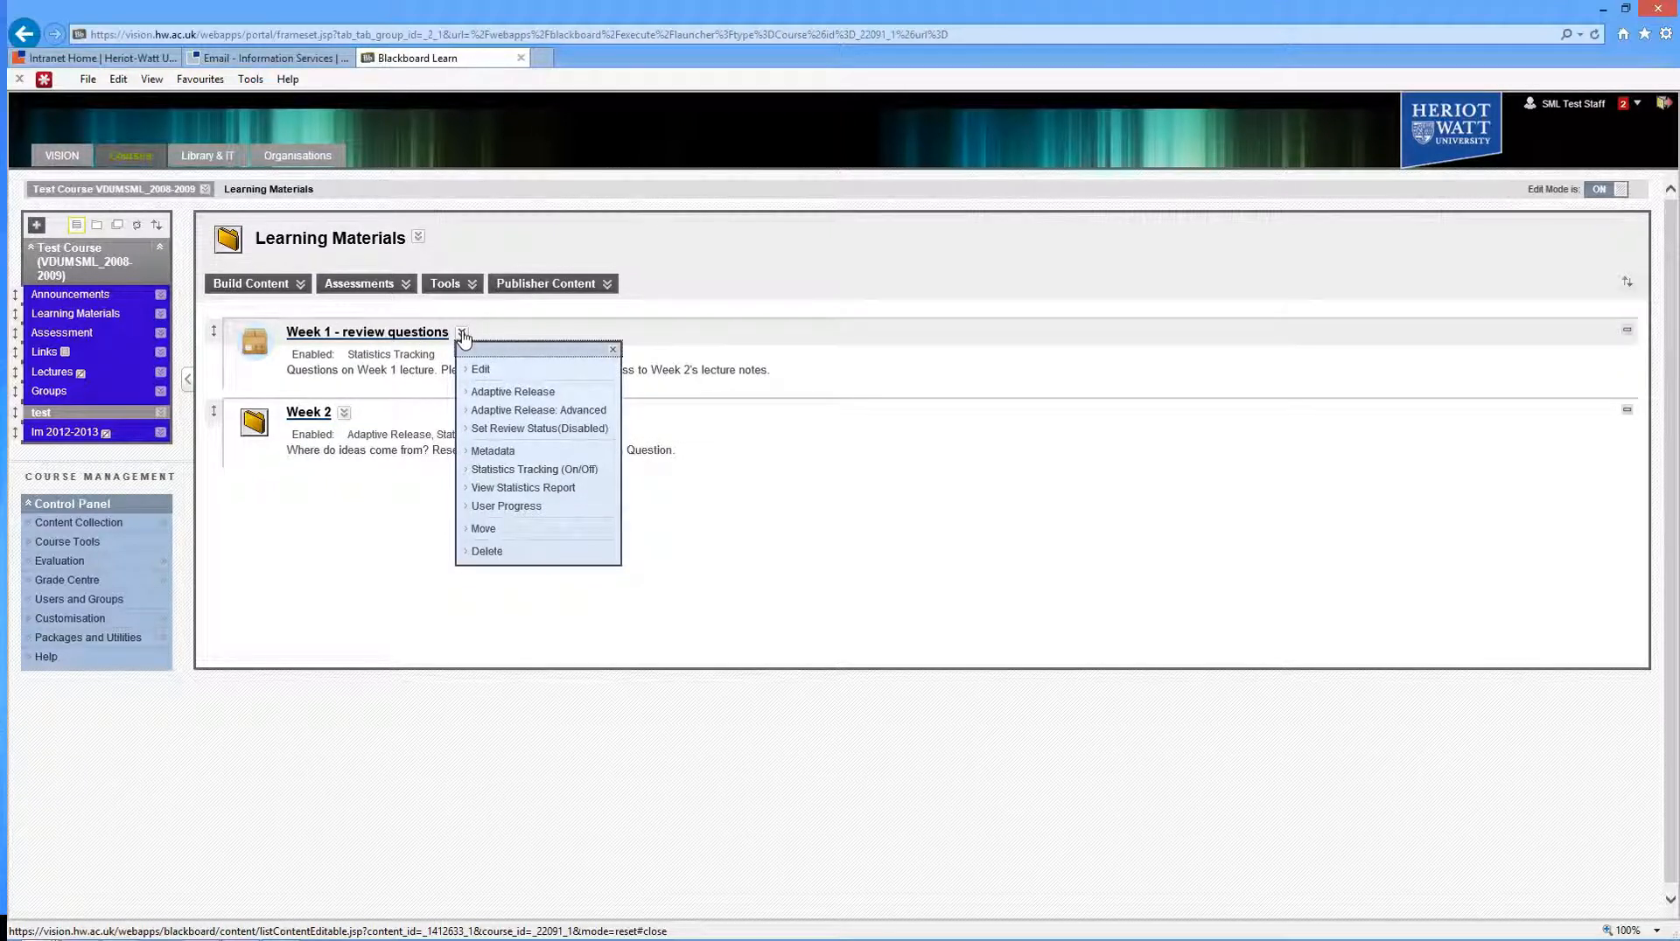
{"action": "left_click", "coordinate": [507, 557]}
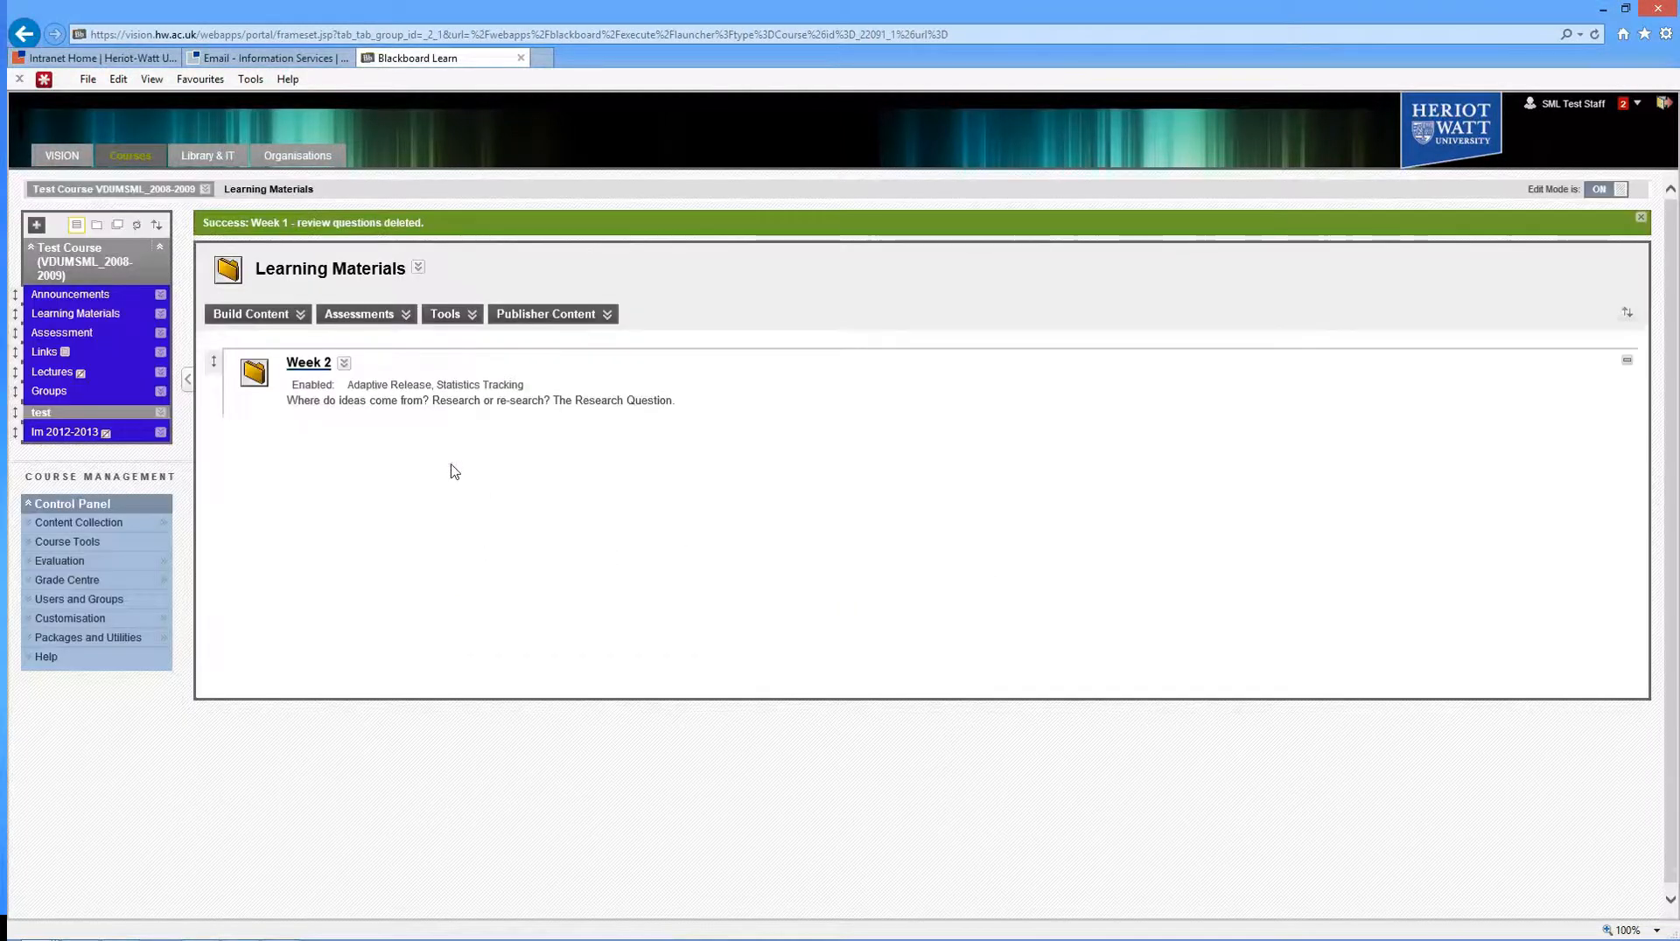
{"action": "left_click", "coordinate": [343, 363]}
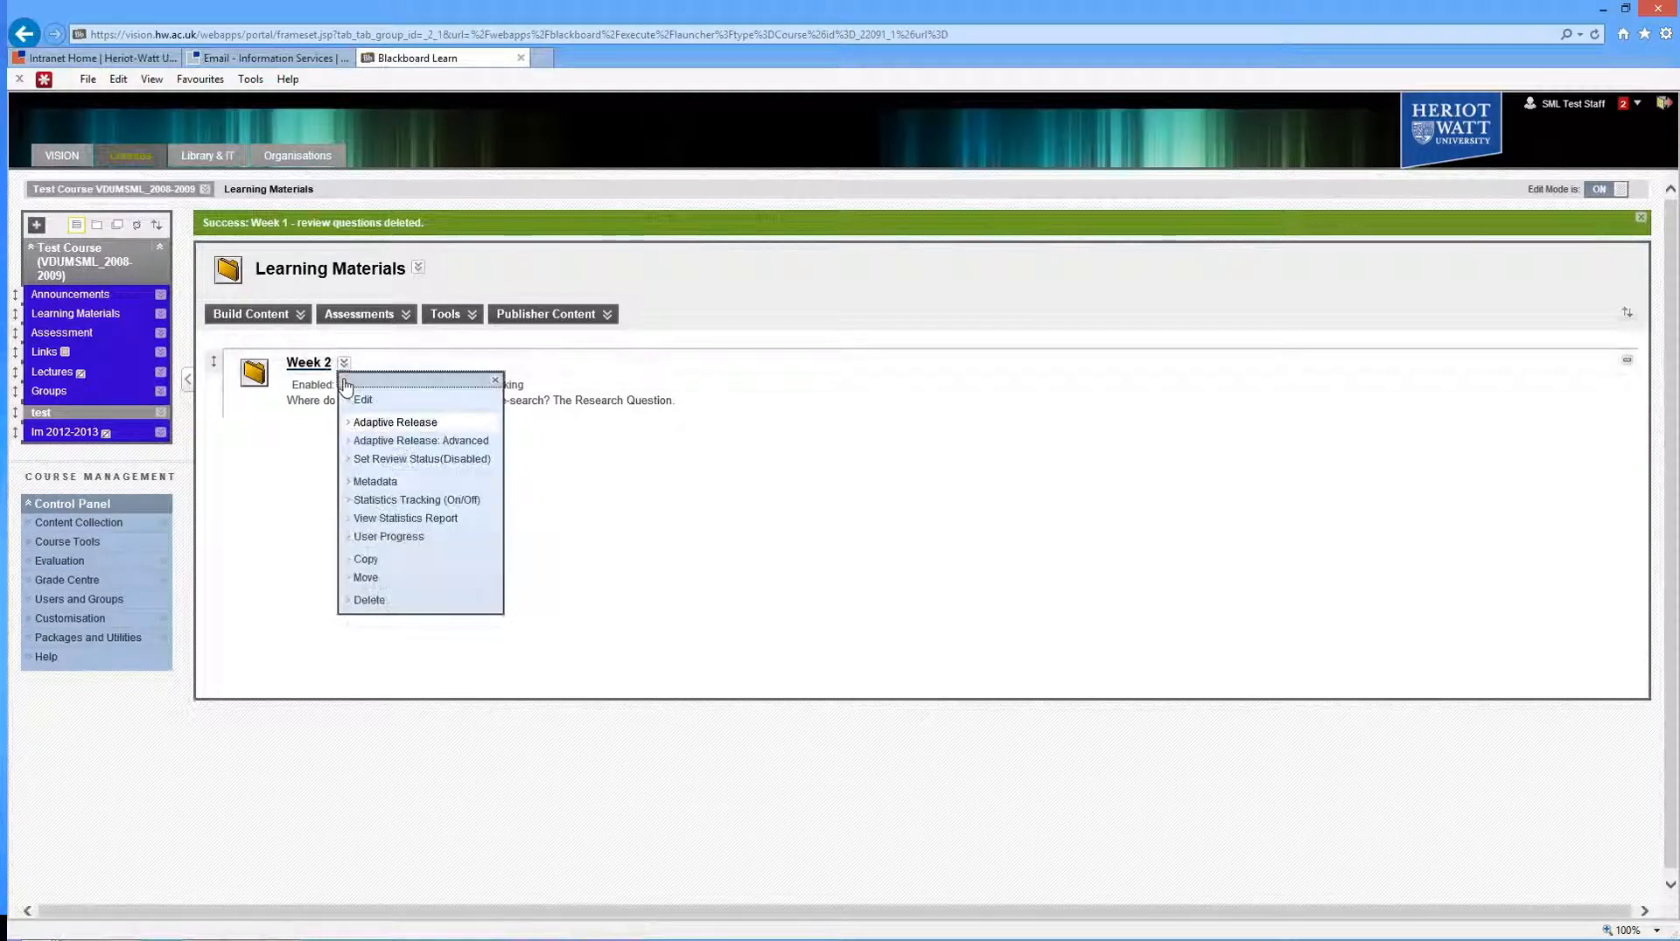
{"action": "left_click", "coordinate": [369, 600]}
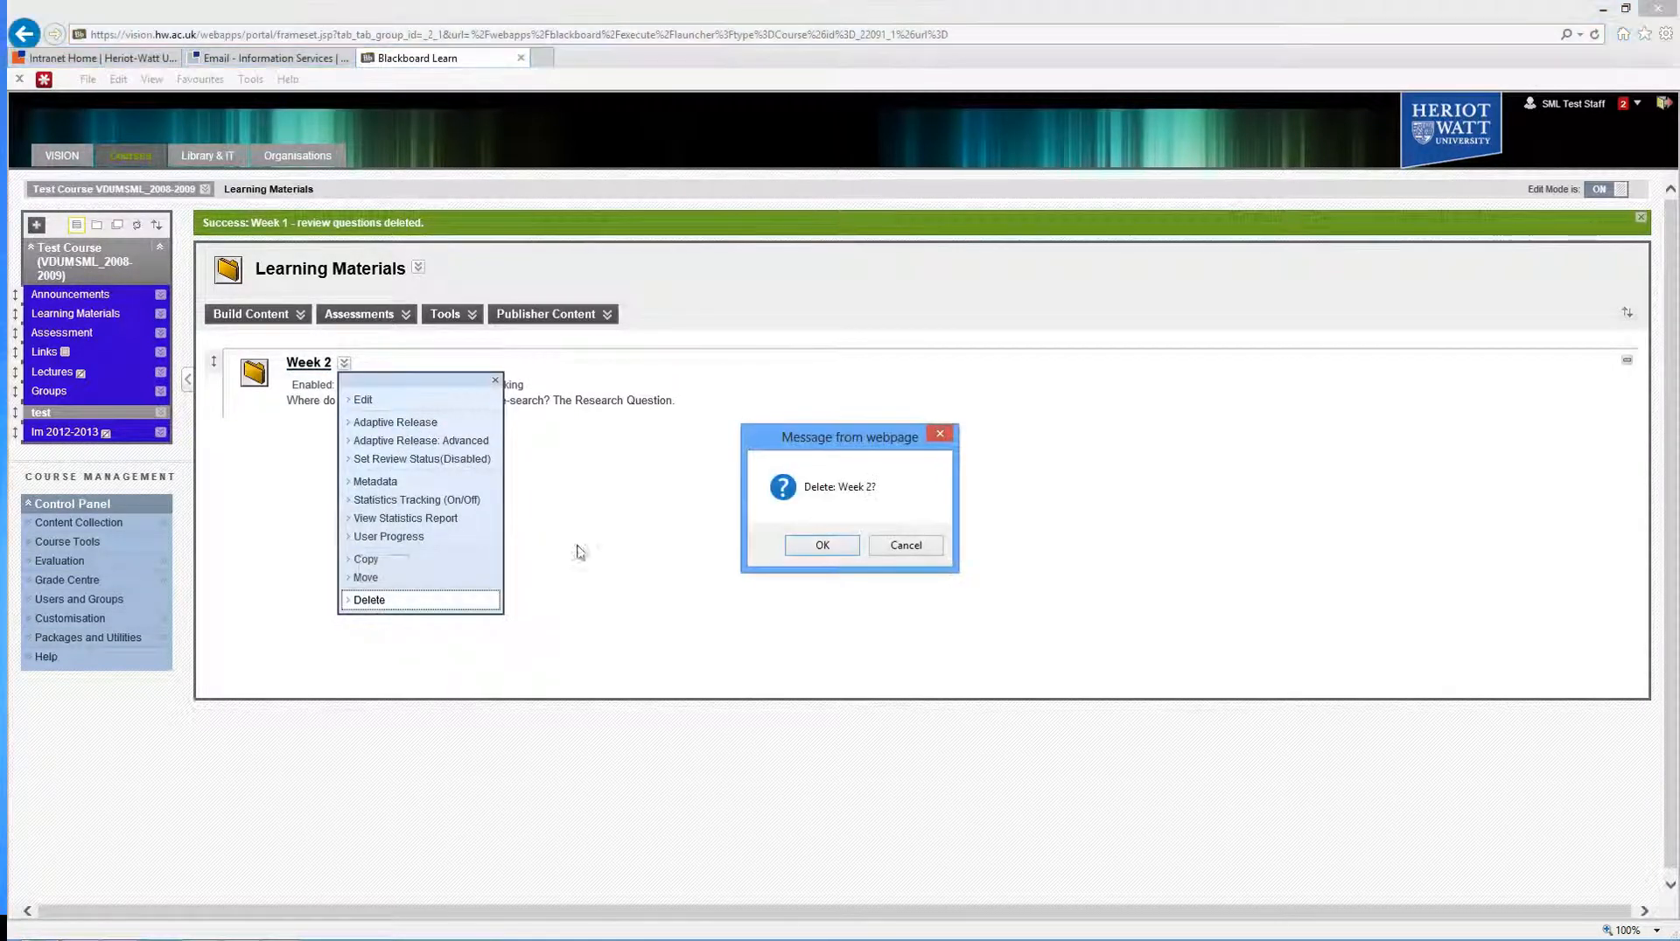
{"action": "left_click", "coordinate": [821, 546]}
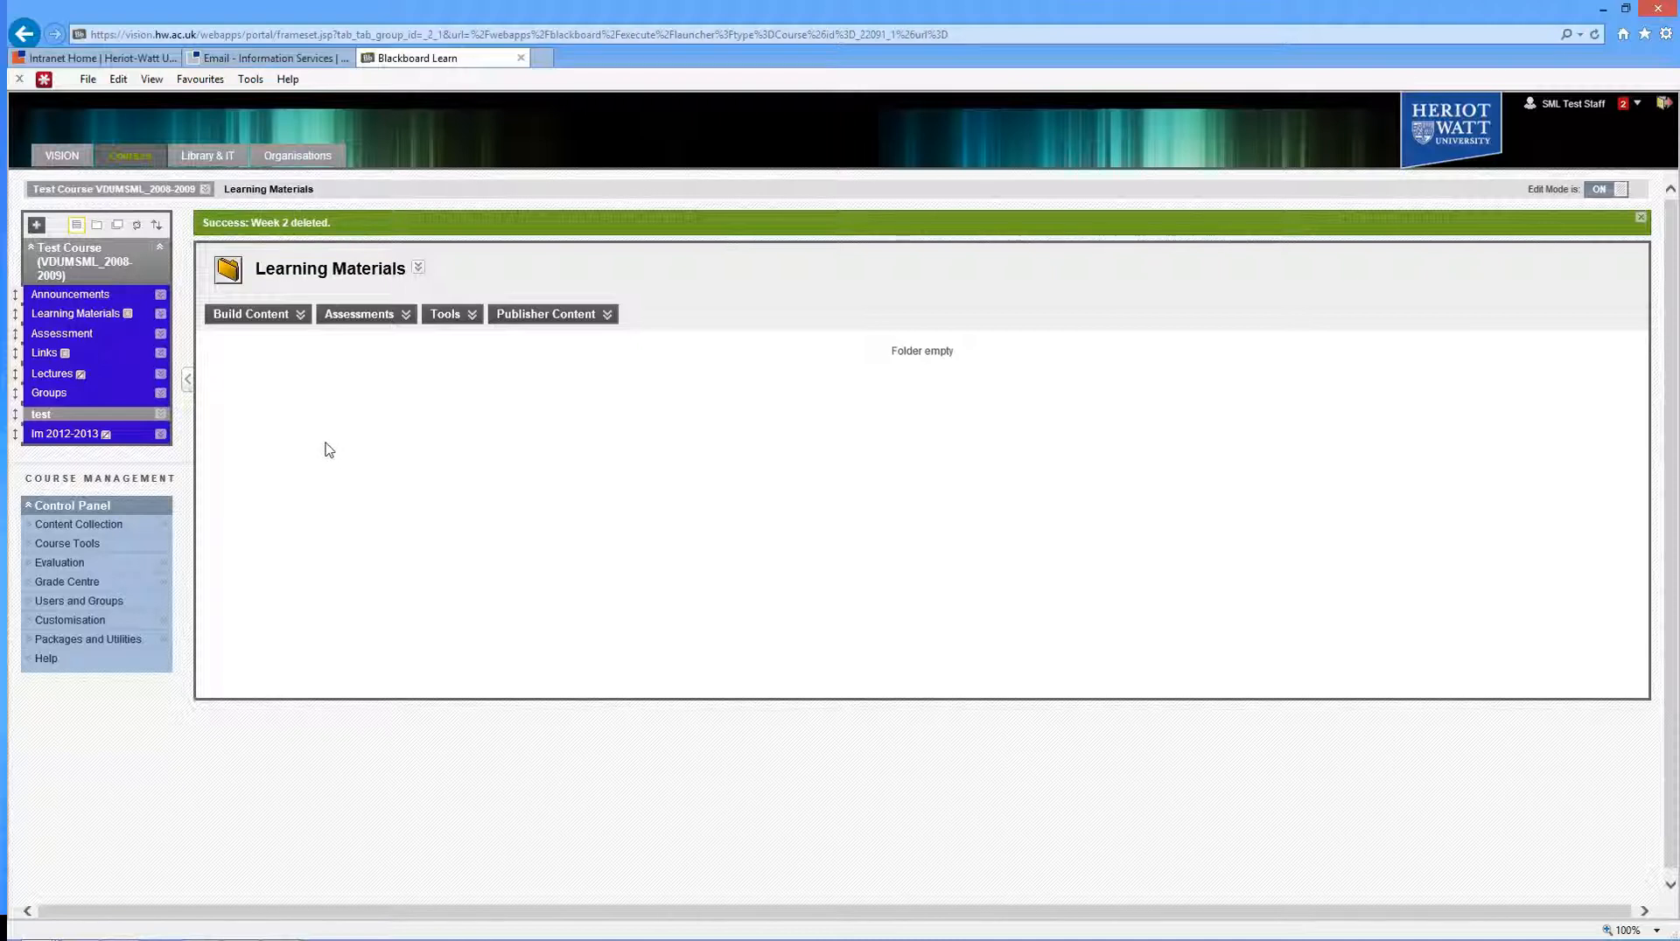
- Open Bulk Delete for the course and select only Assessment, lm 2012-2013 and Announcements for deletion
{"action": "left_click", "coordinate": [82, 435]}
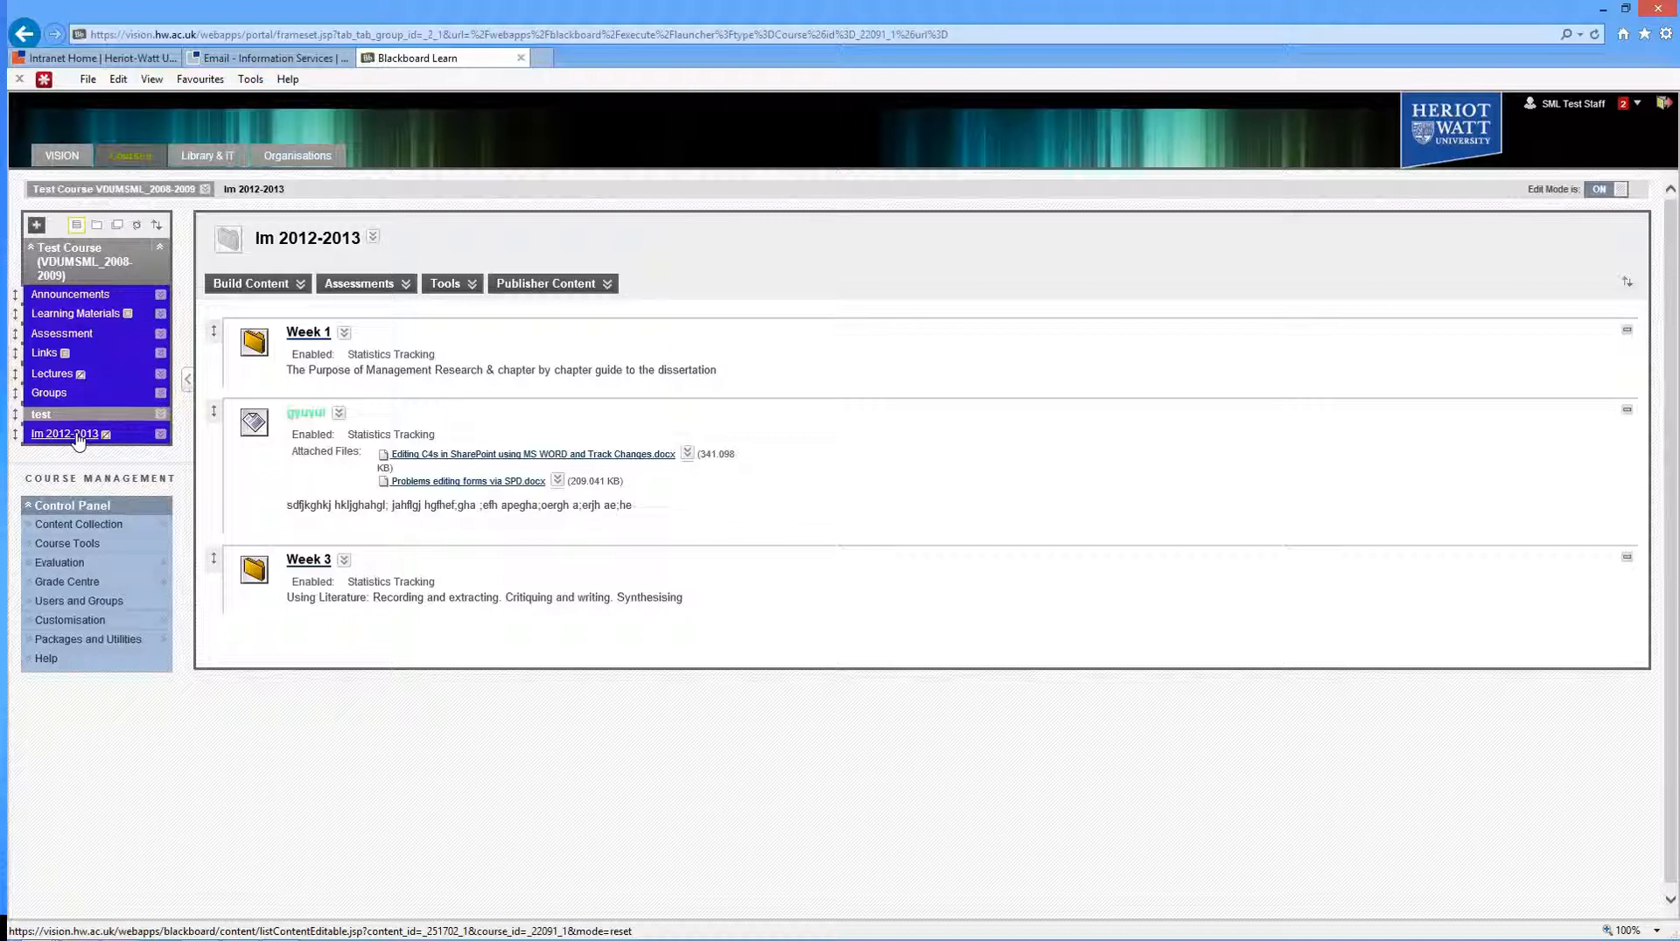
{"action": "left_click", "coordinate": [92, 644]}
{"action": "left_click", "coordinate": [81, 659]}
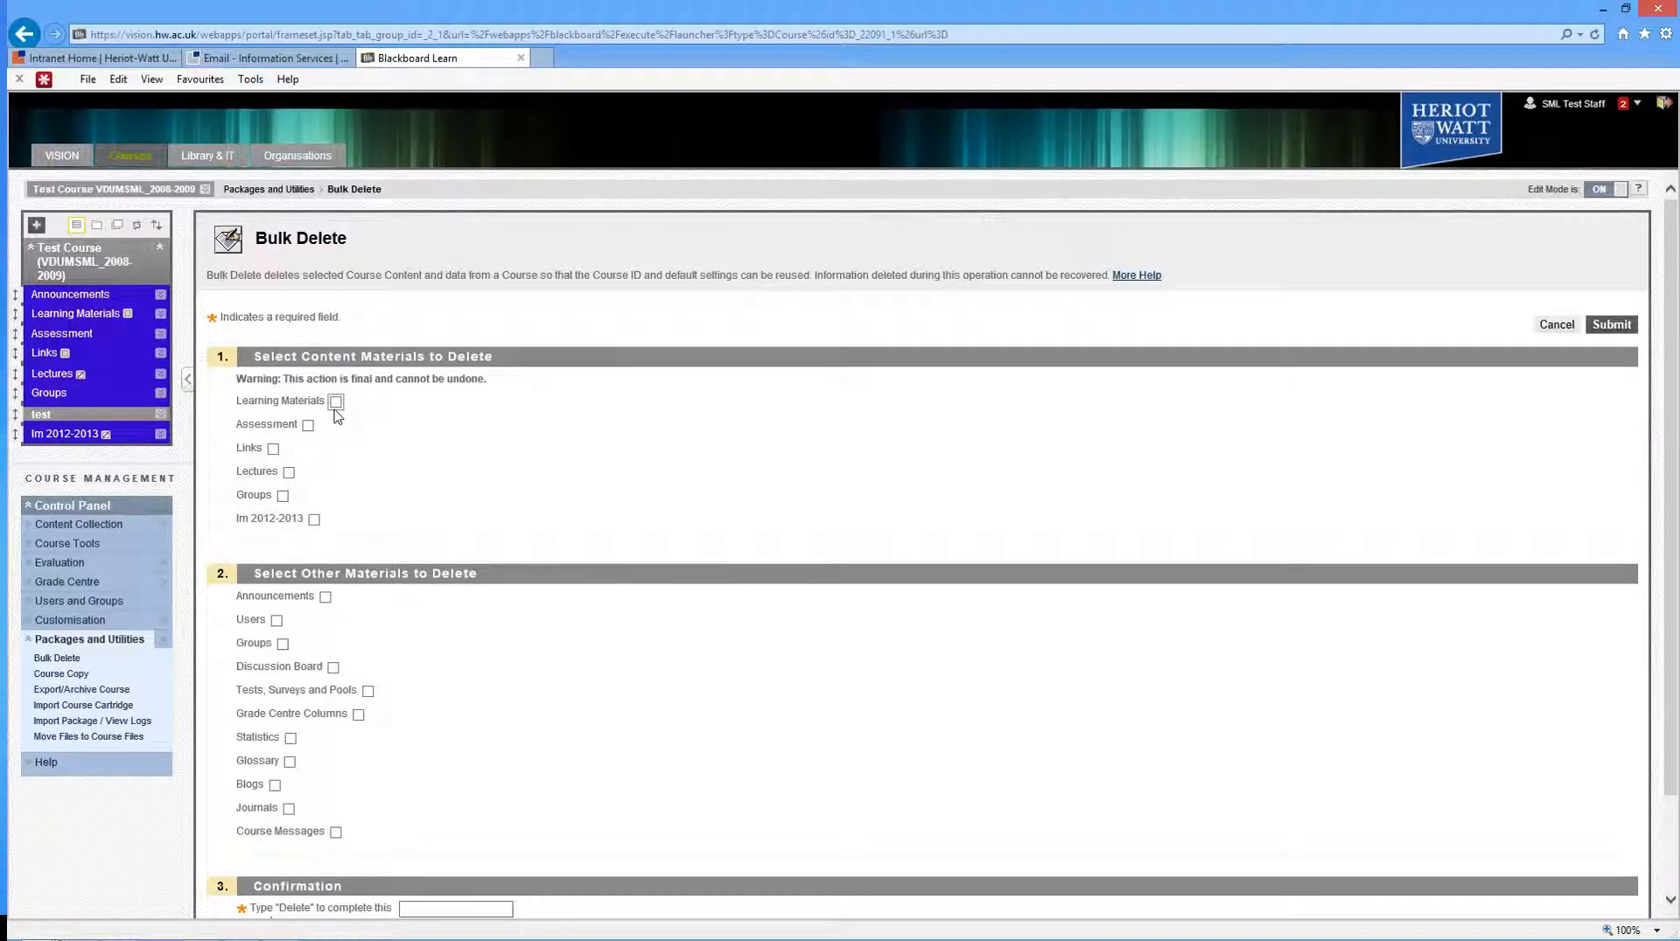
{"action": "left_click", "coordinate": [325, 600]}
{"action": "left_click", "coordinate": [308, 425]}
{"action": "left_click", "coordinate": [336, 402]}
{"action": "left_click", "coordinate": [335, 401]}
{"action": "left_click", "coordinate": [314, 519]}
- Enter the confirmation word Delete and submit the bulk deletion
{"action": "scroll", "coordinate": [420, 630], "scroll_direction": "down", "scroll_amount": 3}
{"action": "left_click", "coordinate": [411, 795]}
{"action": "type", "text": "Delete"}
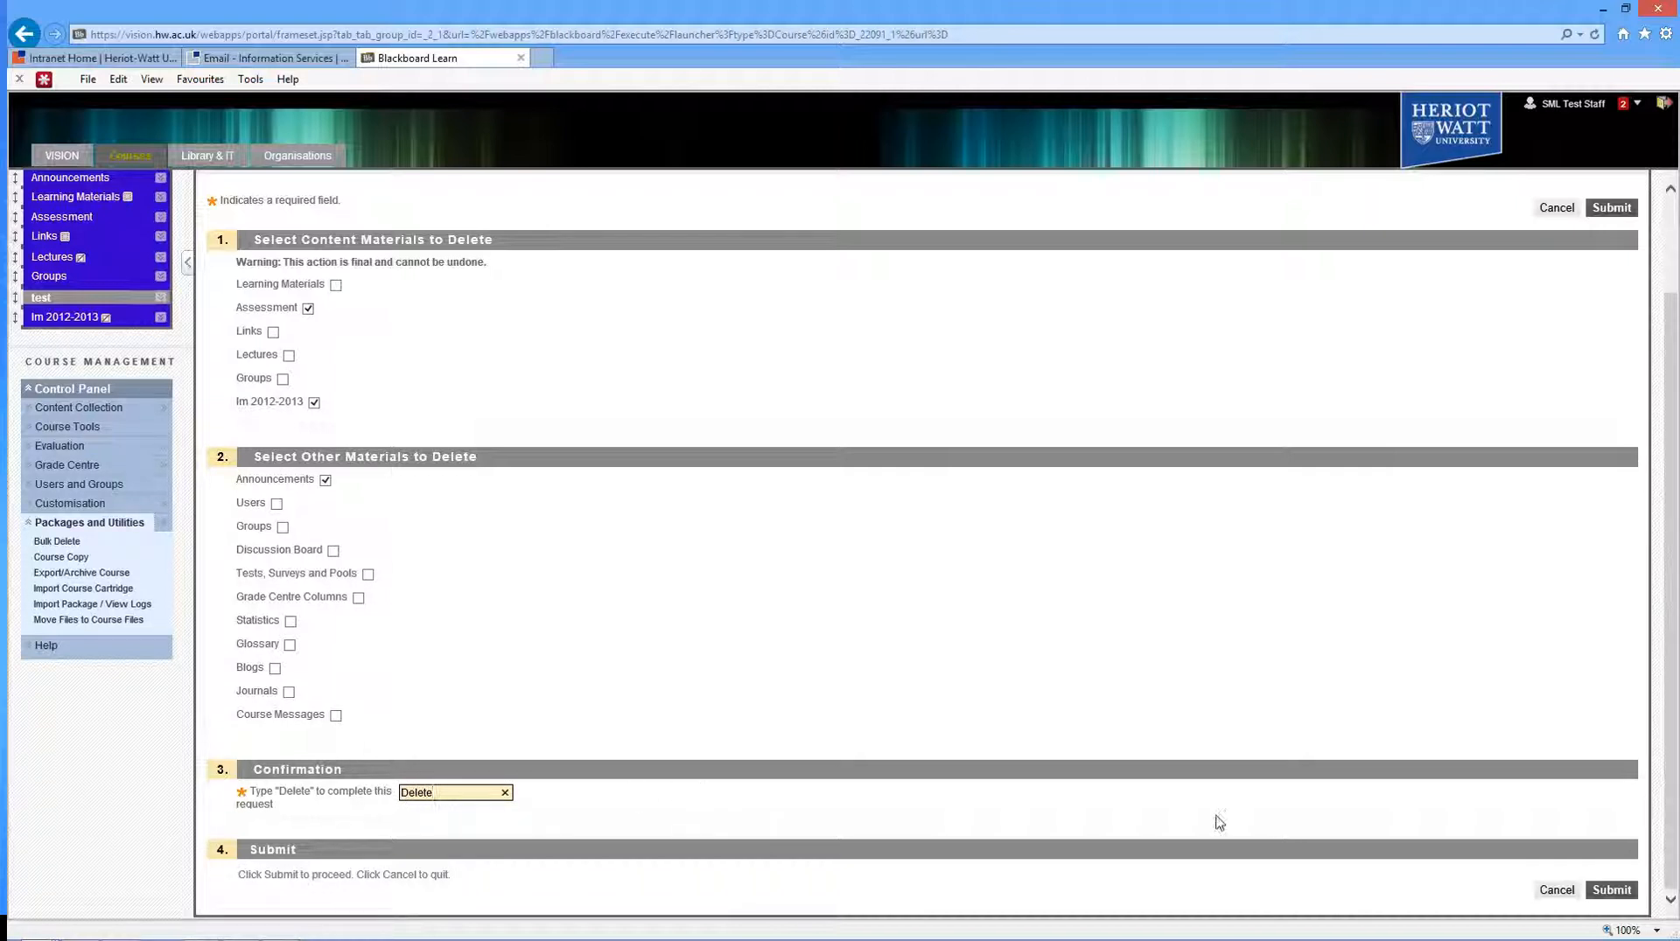
{"action": "left_click", "coordinate": [1619, 895]}
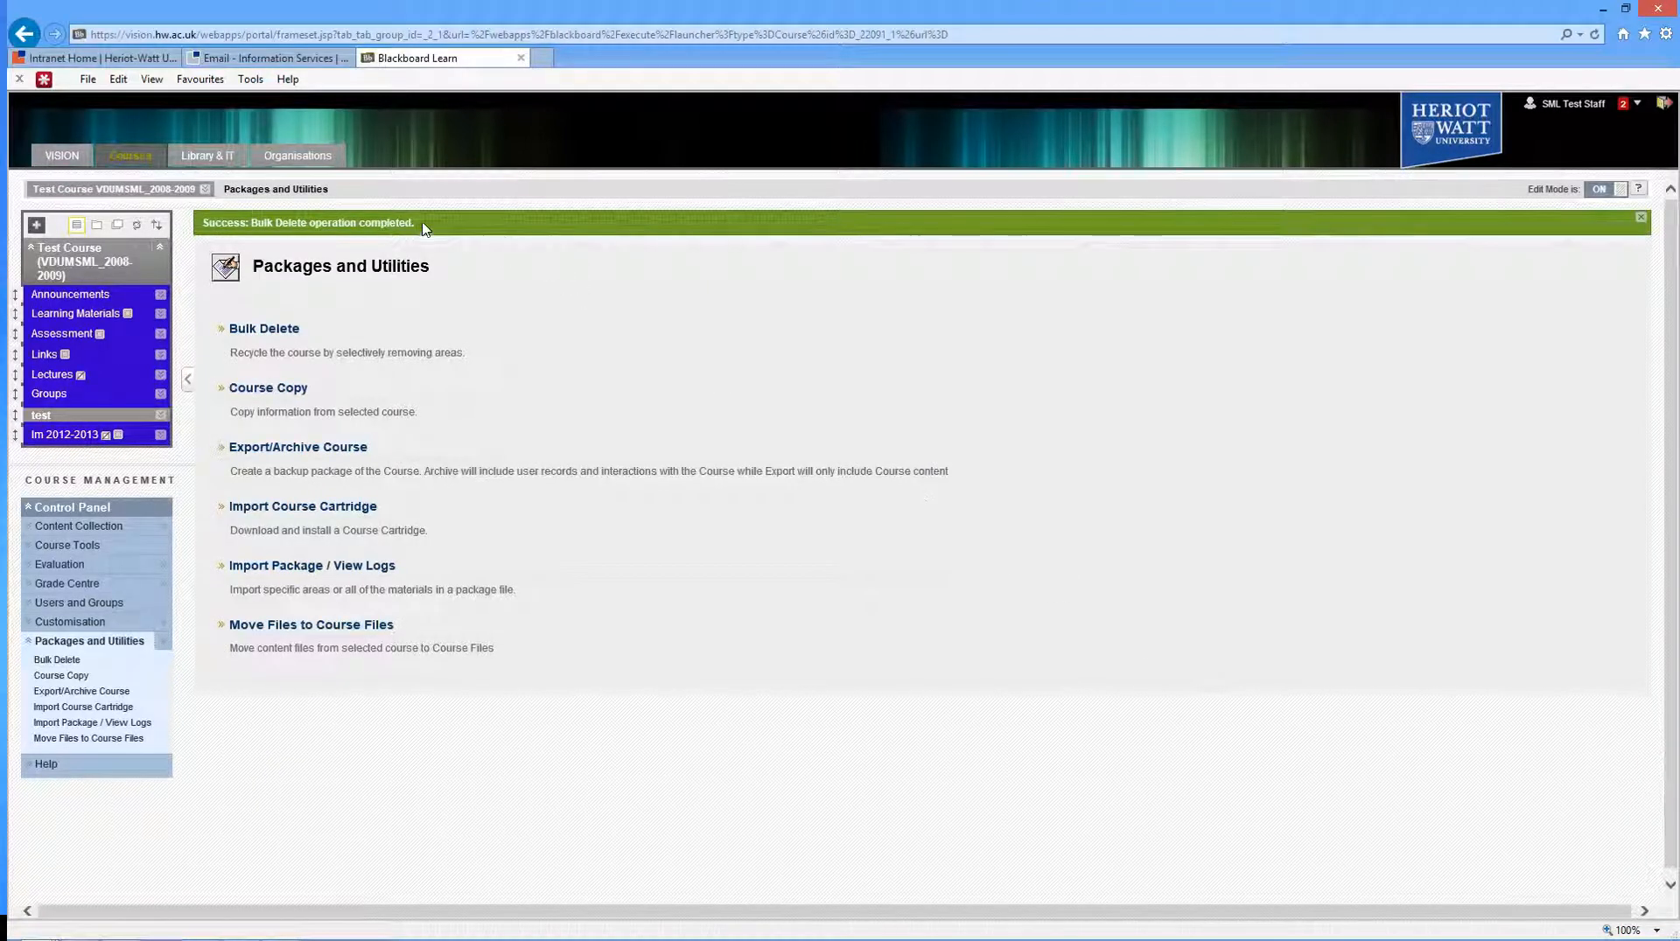
- Check the Learning Materials and lm 2012-2013 areas of the Test Course after the bulk deletion
{"action": "left_click_drag", "start_coordinate": [425, 229], "coordinate": [203, 226]}
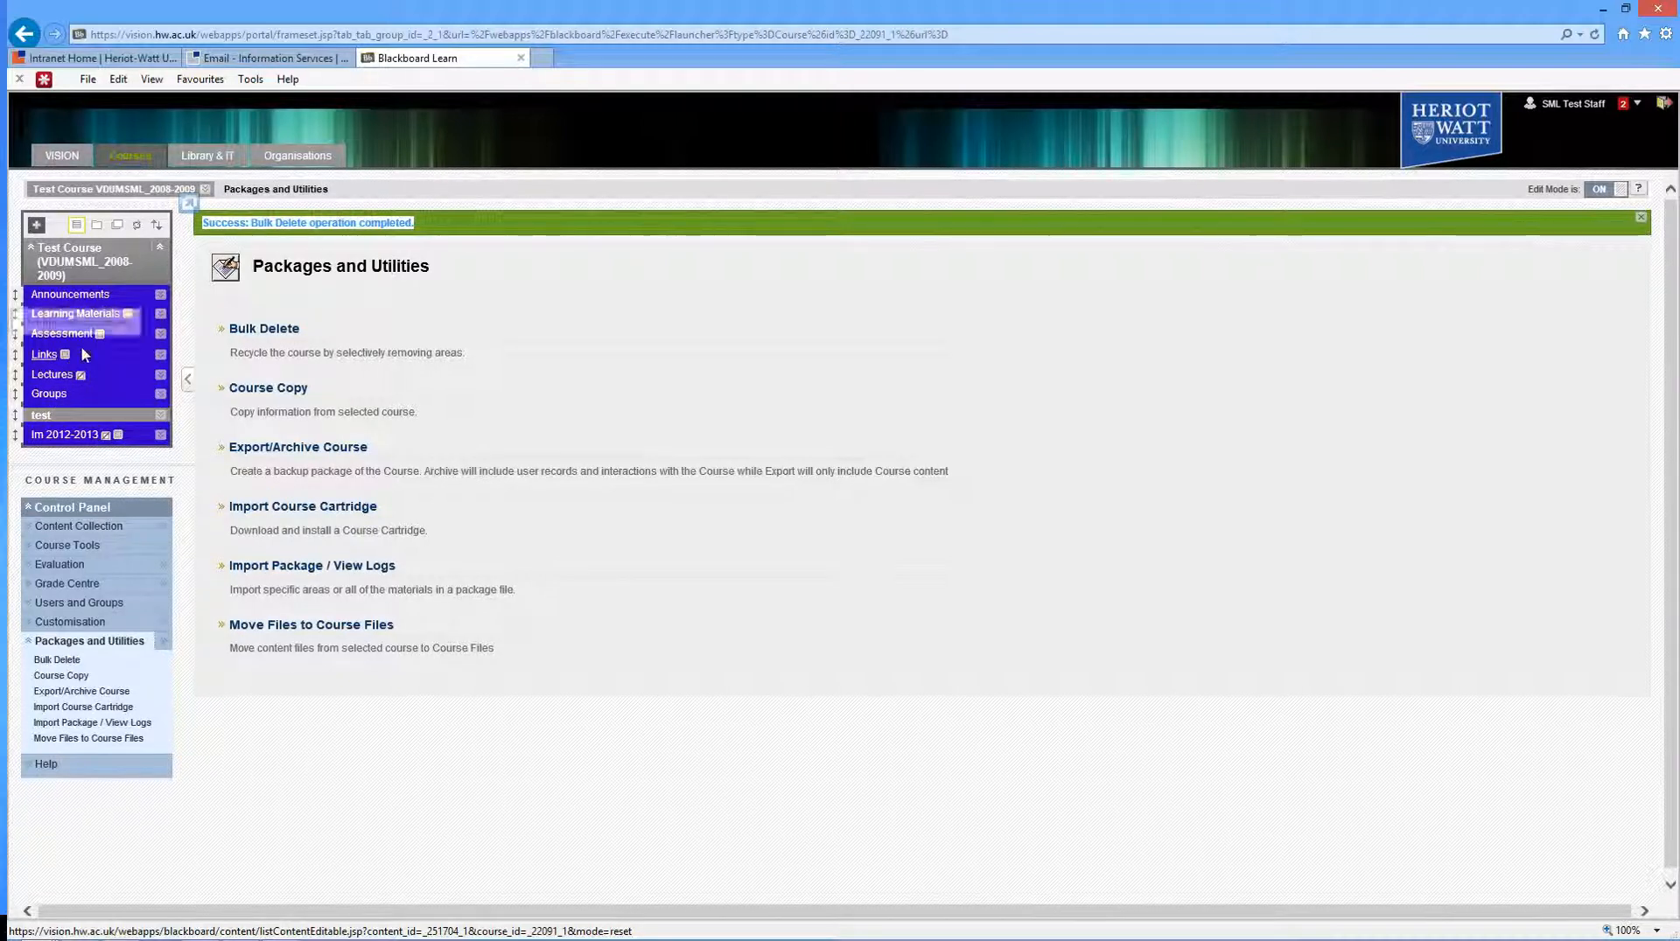
{"action": "left_click", "coordinate": [98, 314]}
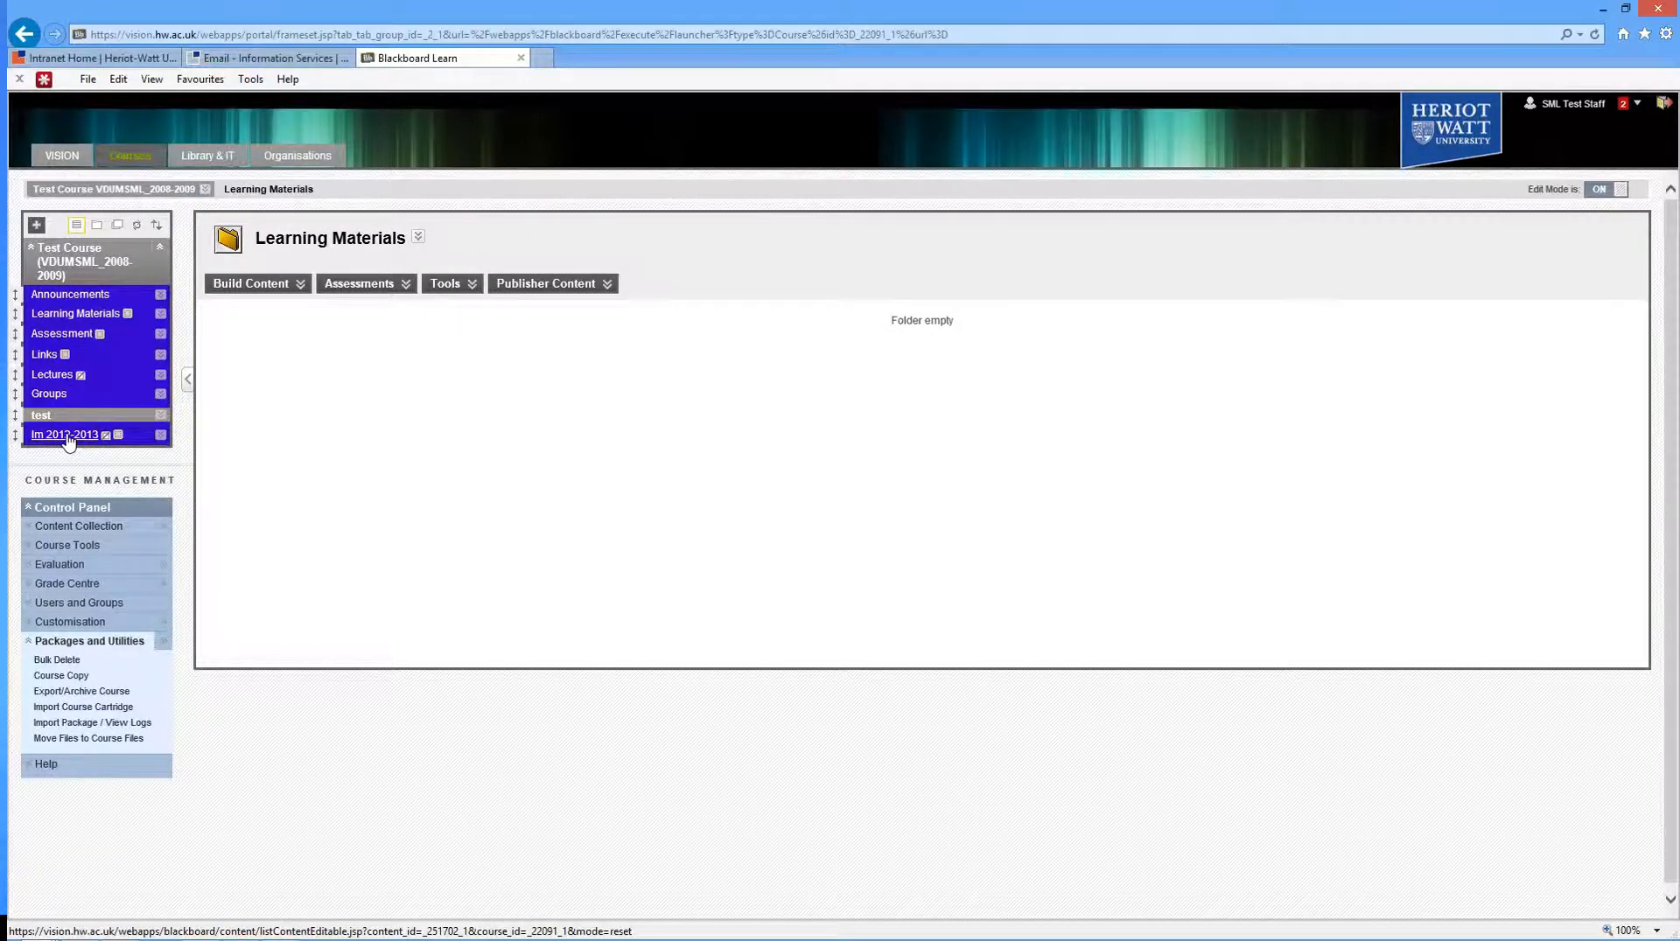
{"action": "left_click", "coordinate": [66, 436]}
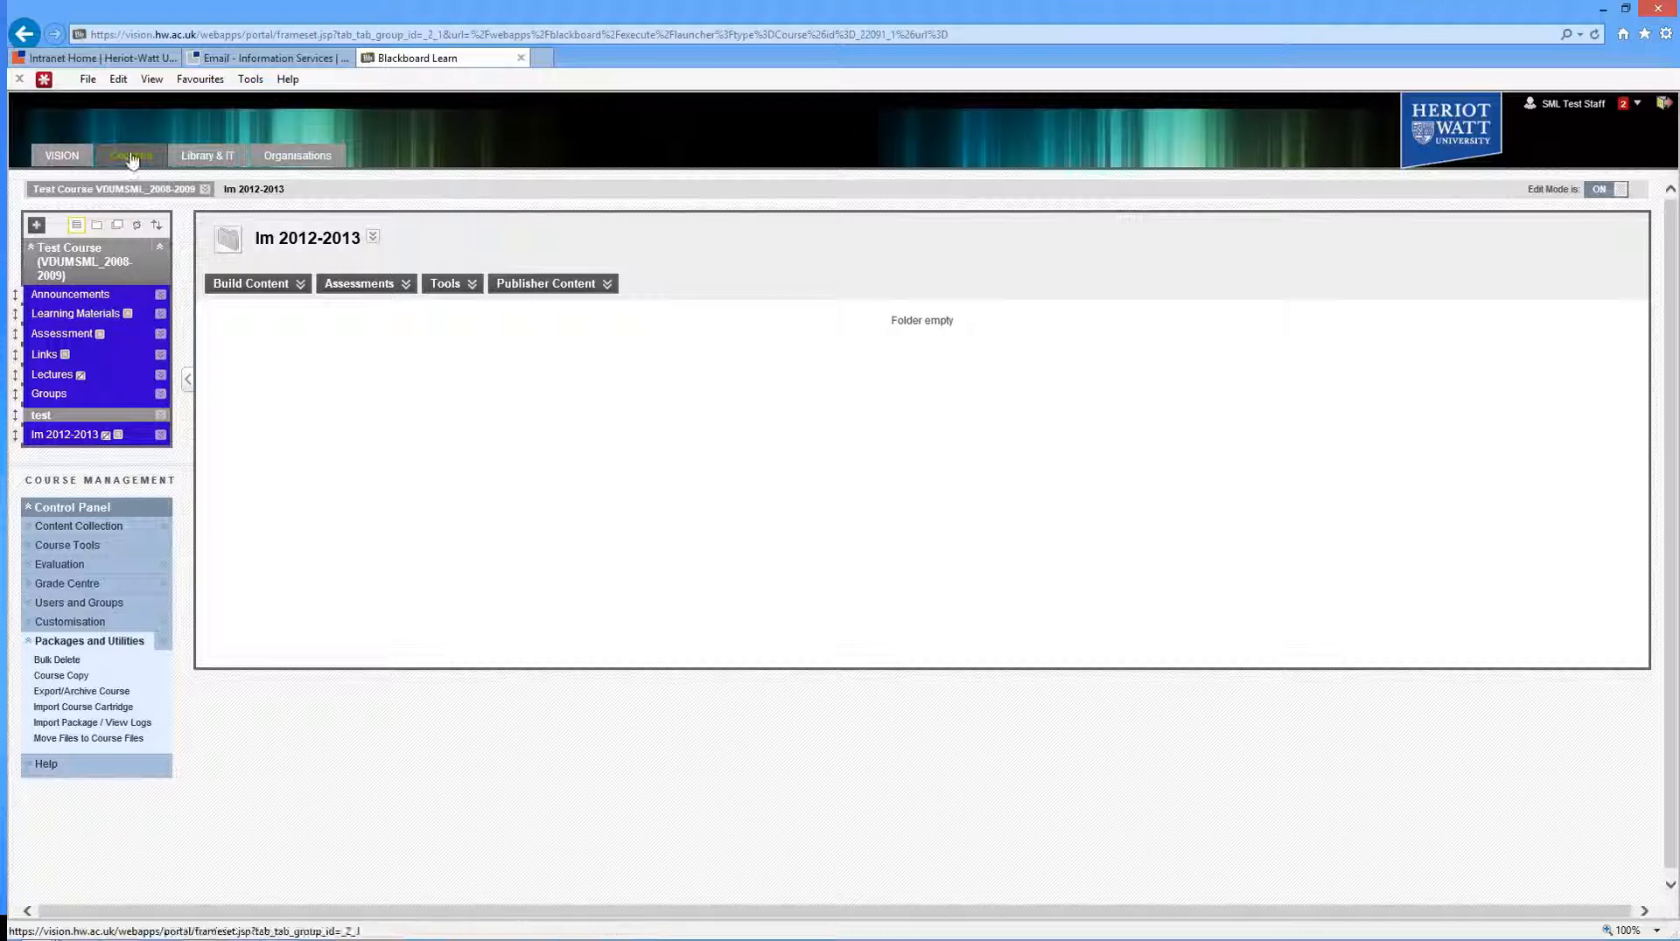
- Open Learning Materials in the VISION admin 2012 course, look inside the French folder and return to Learning Materials
{"action": "left_click", "coordinate": [205, 190]}
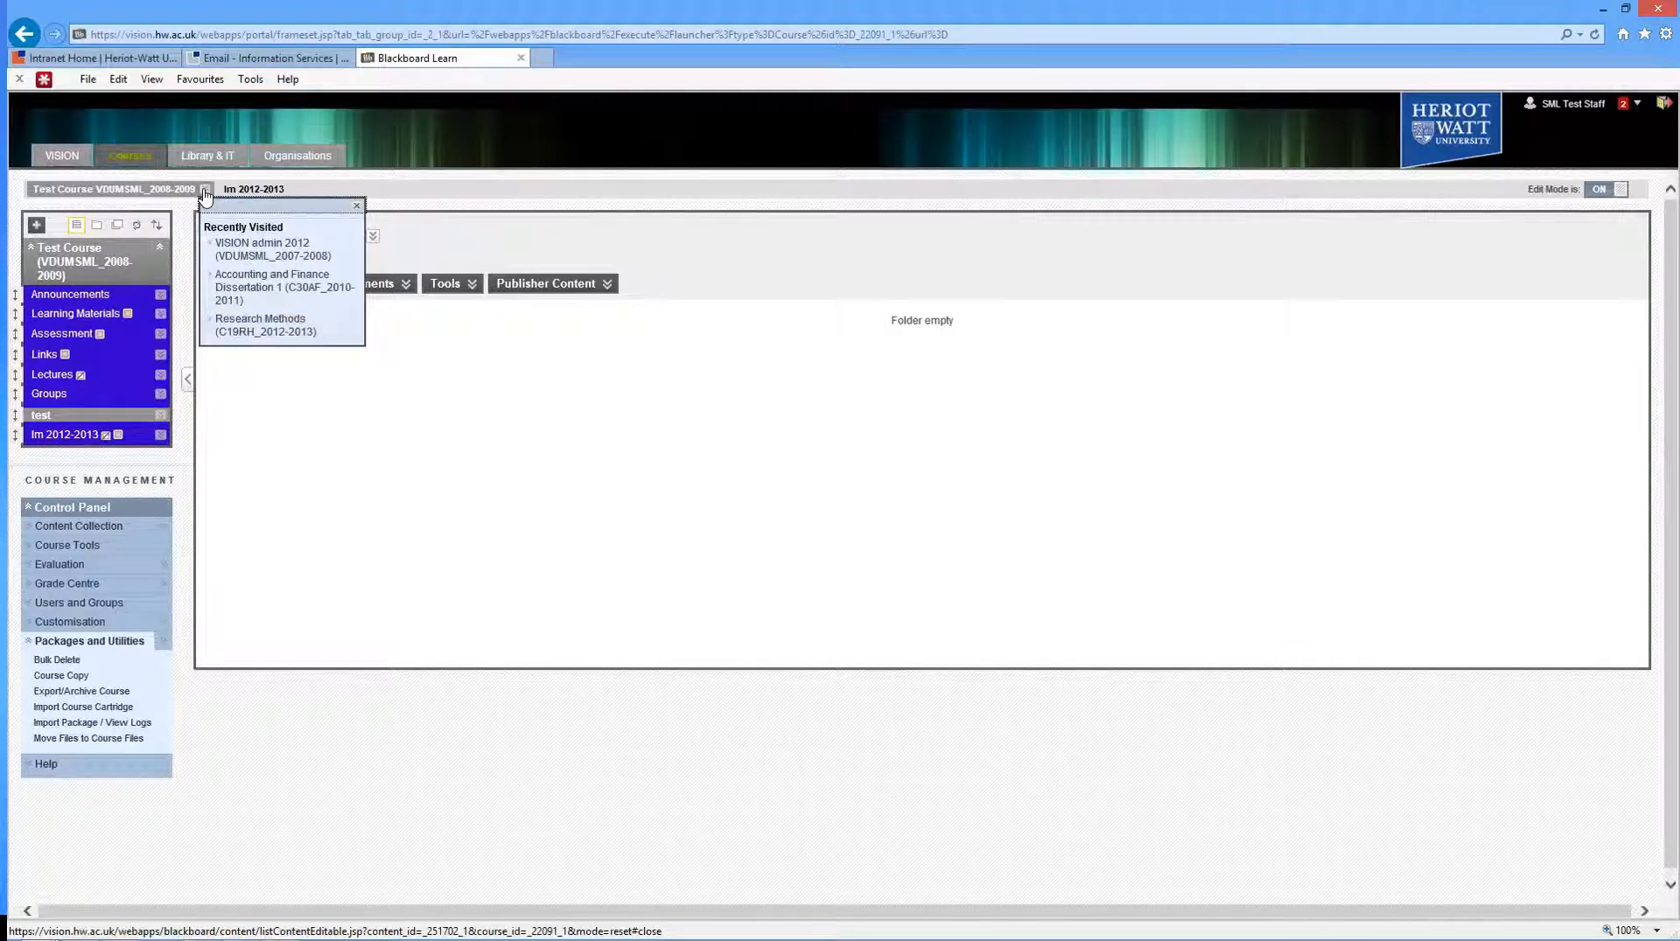
{"action": "left_click", "coordinate": [136, 159]}
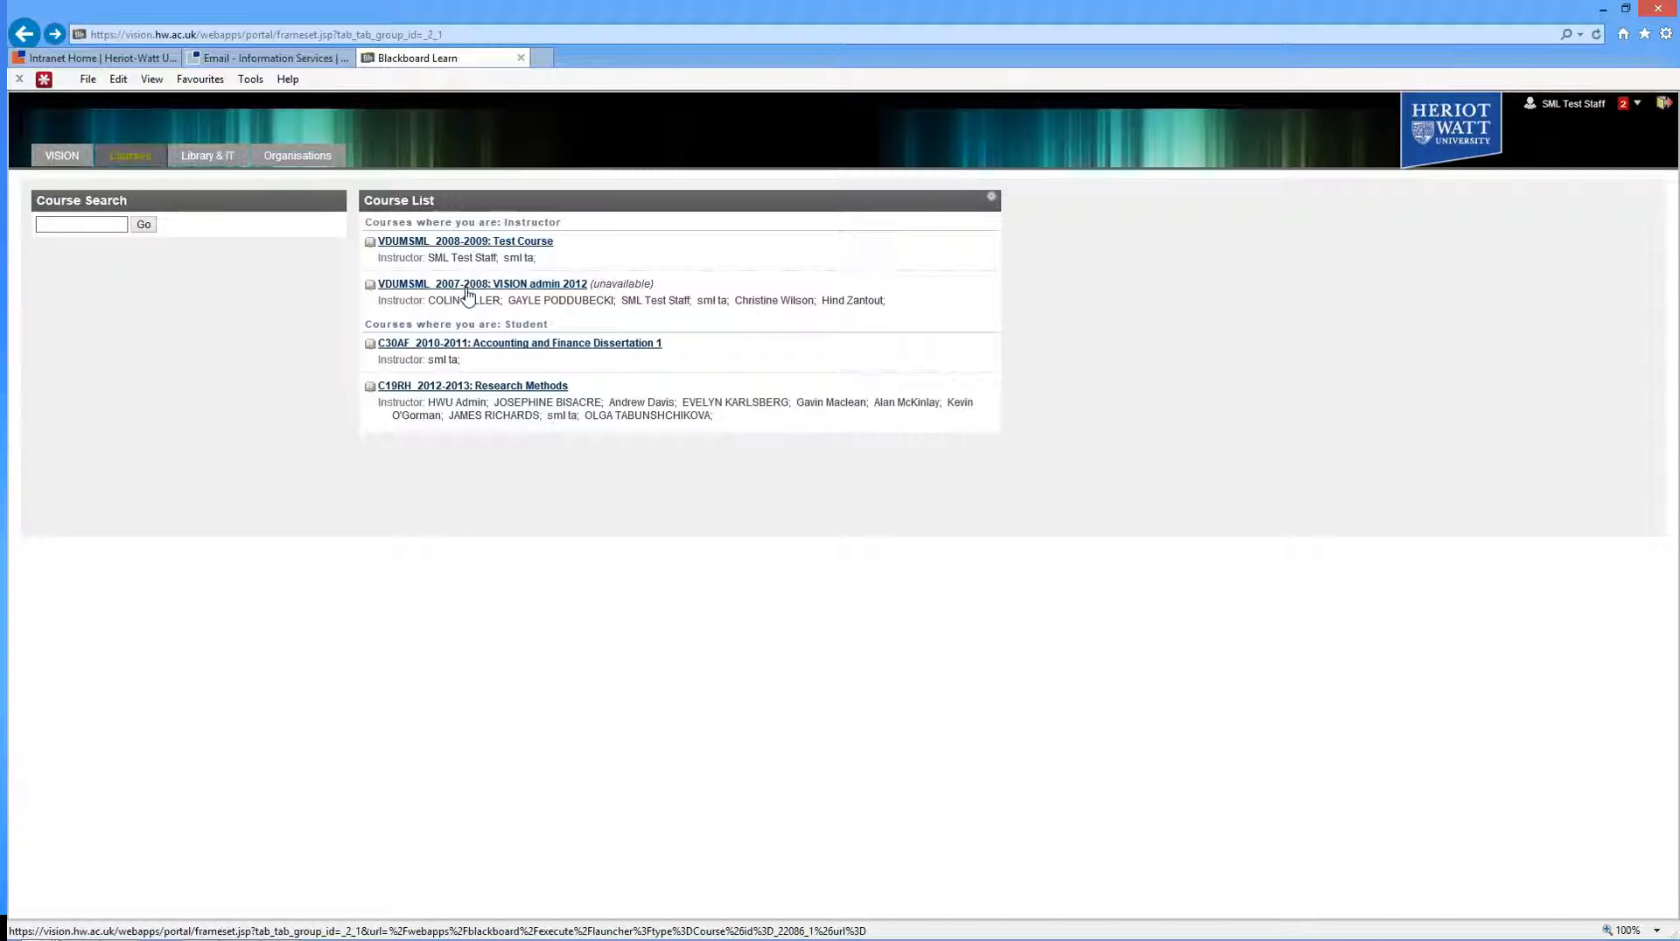
{"action": "left_click", "coordinate": [470, 285]}
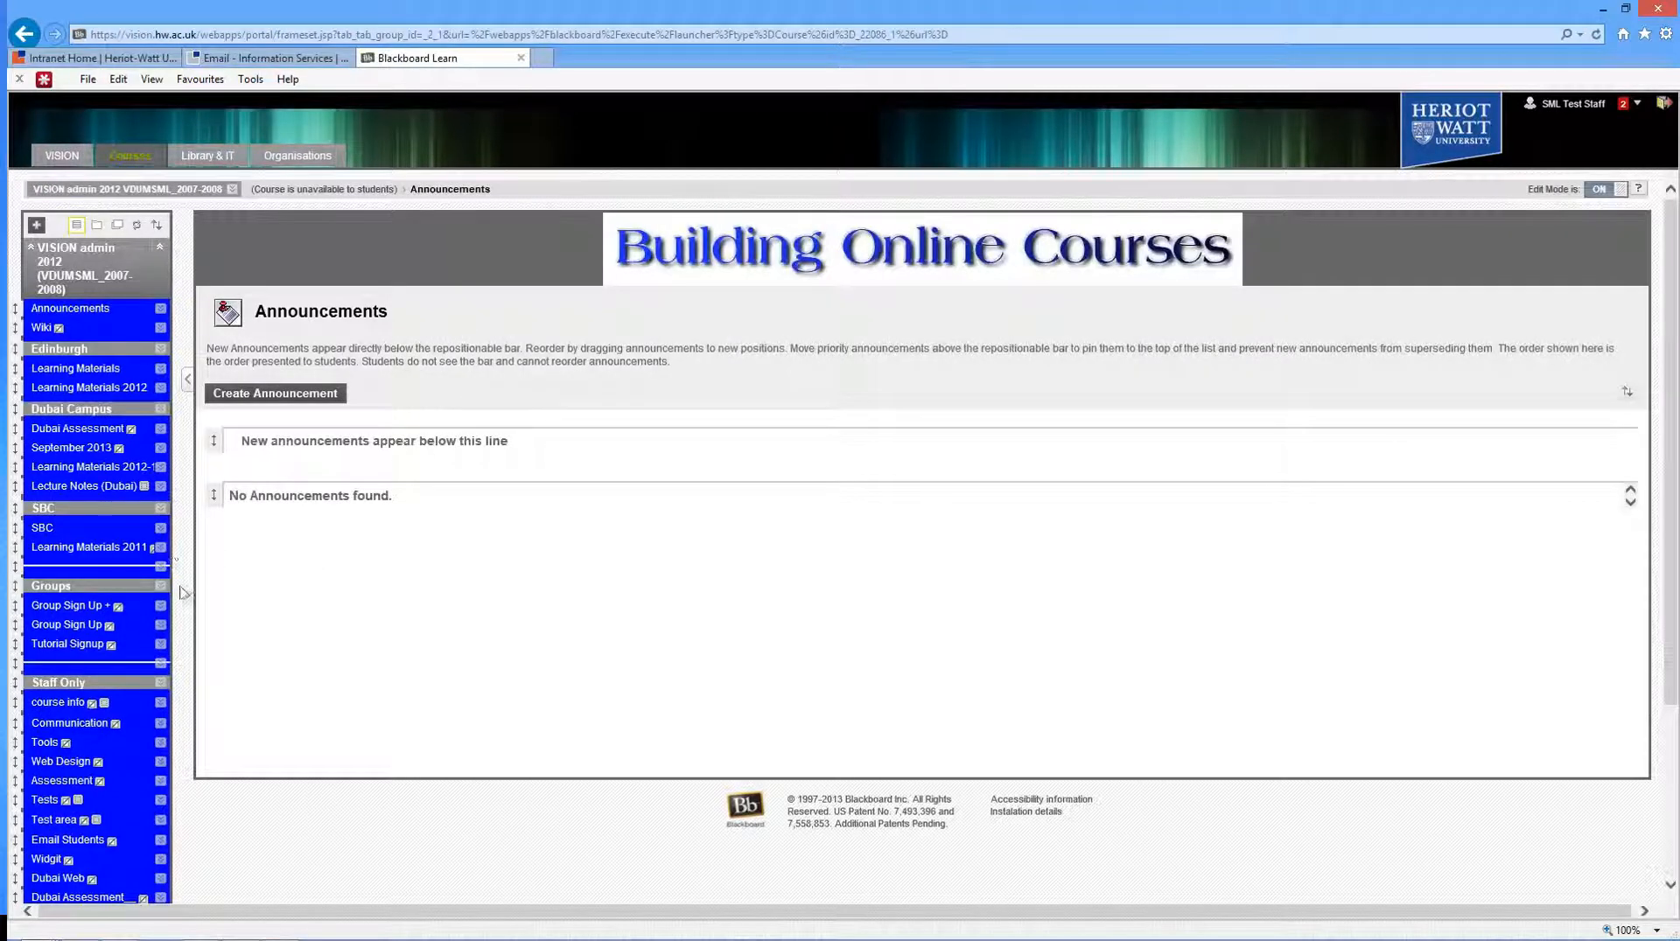
{"action": "left_click", "coordinate": [77, 368]}
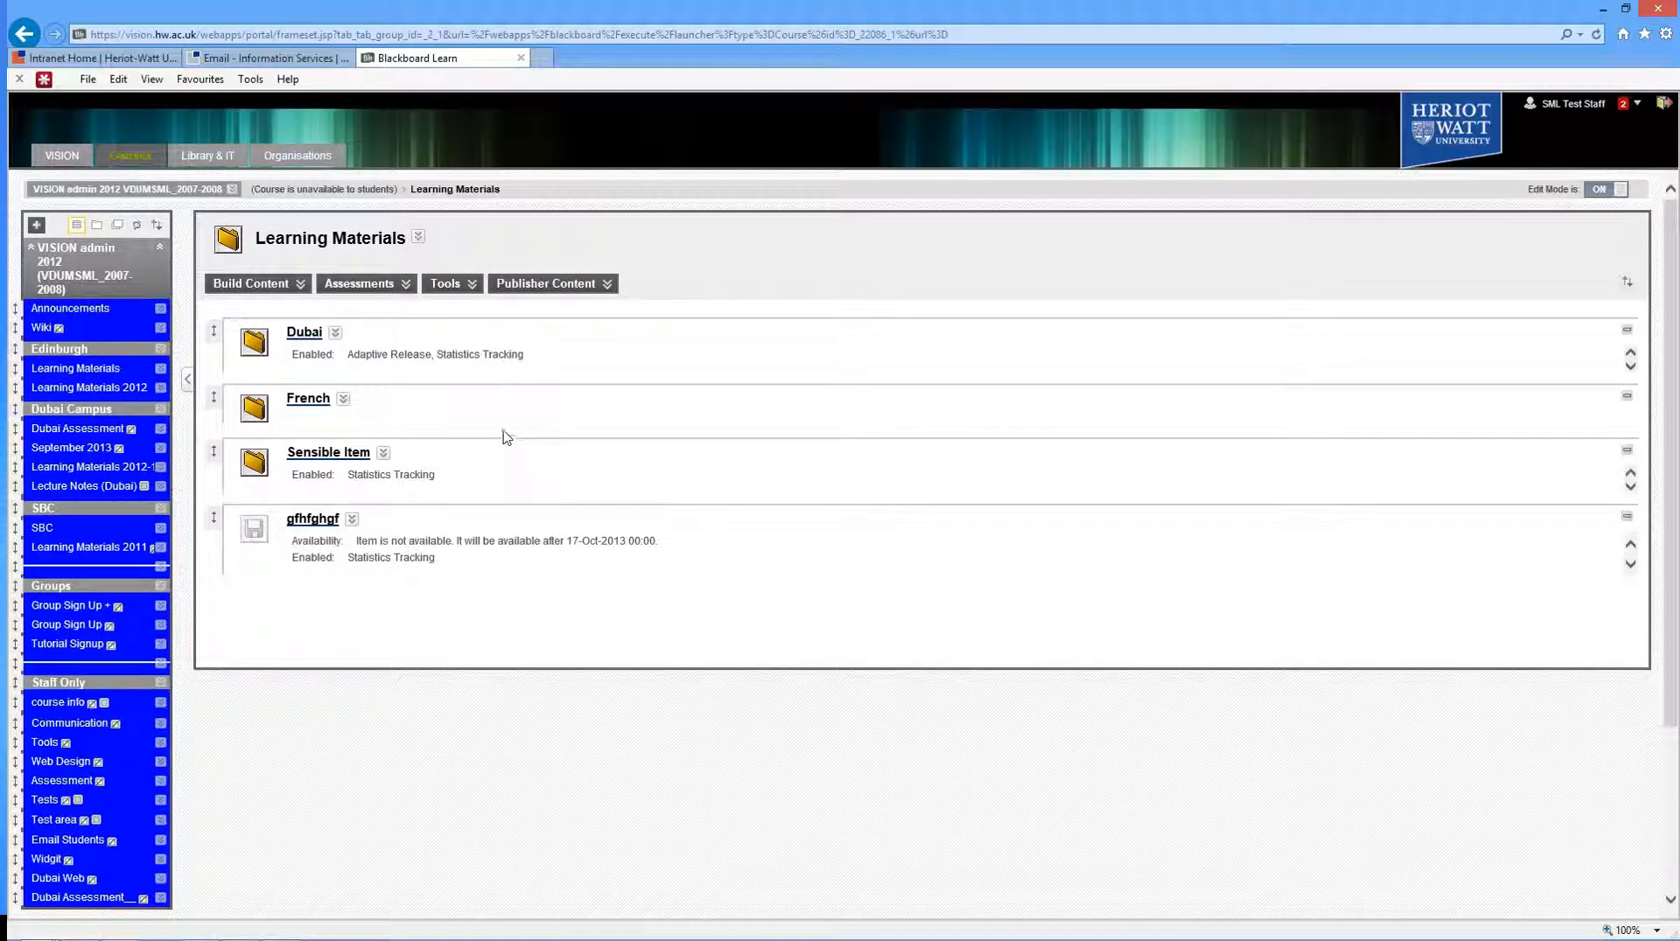
{"action": "left_click", "coordinate": [321, 401]}
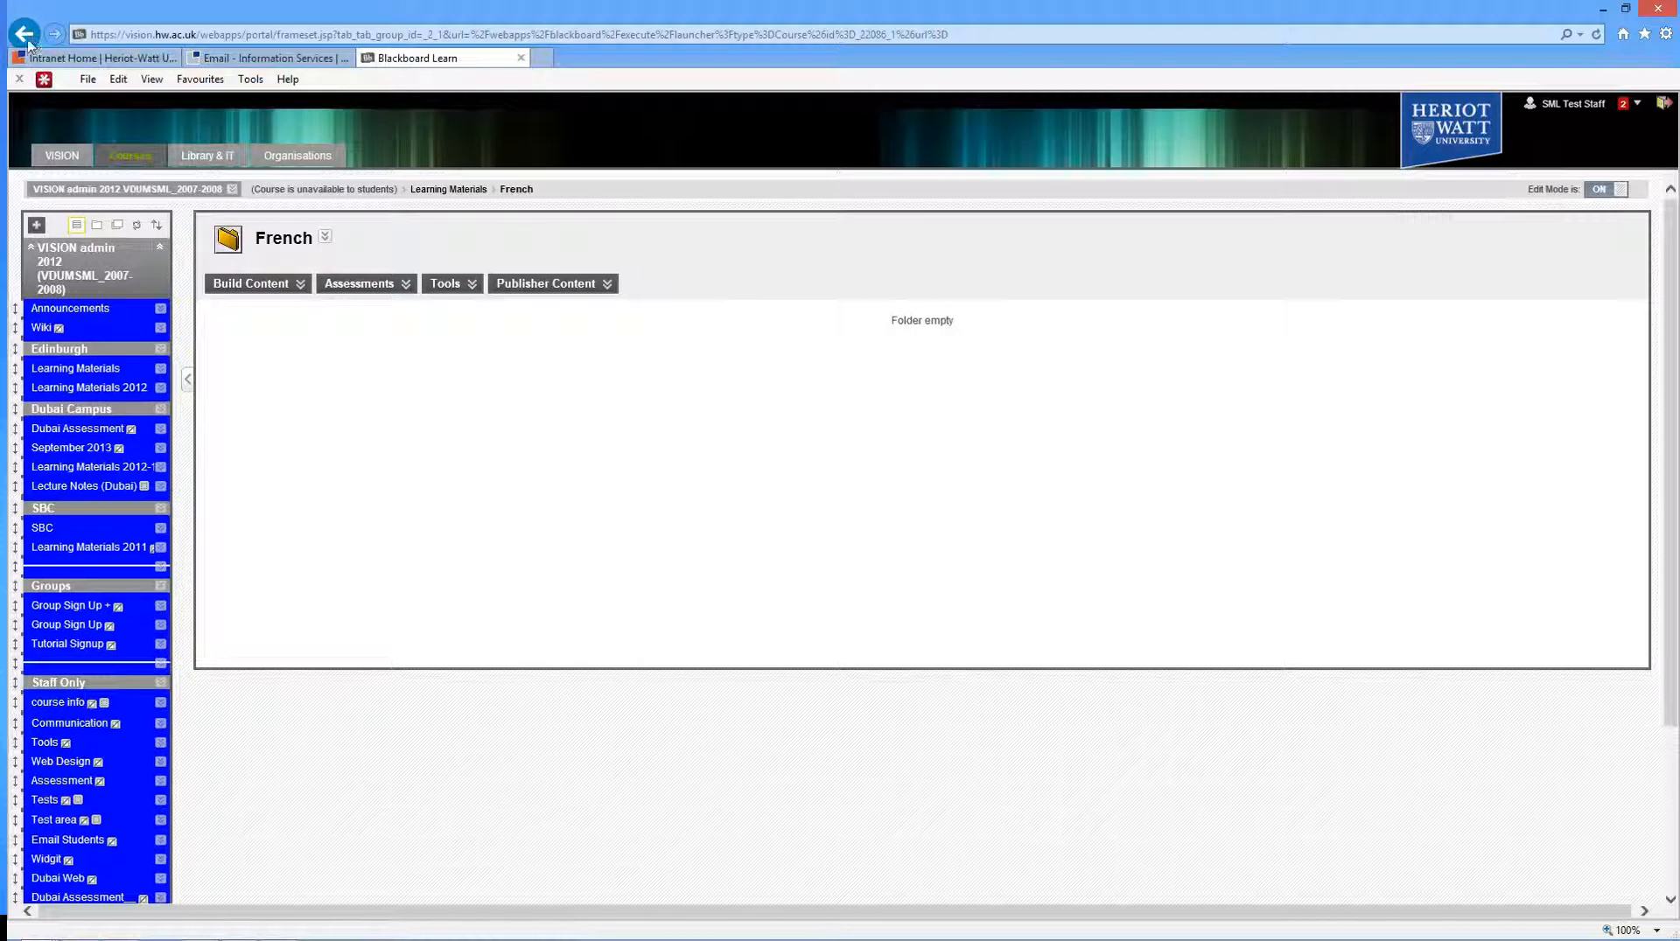
{"action": "left_click", "coordinate": [258, 284]}
{"action": "key", "text": "alt+Left"}
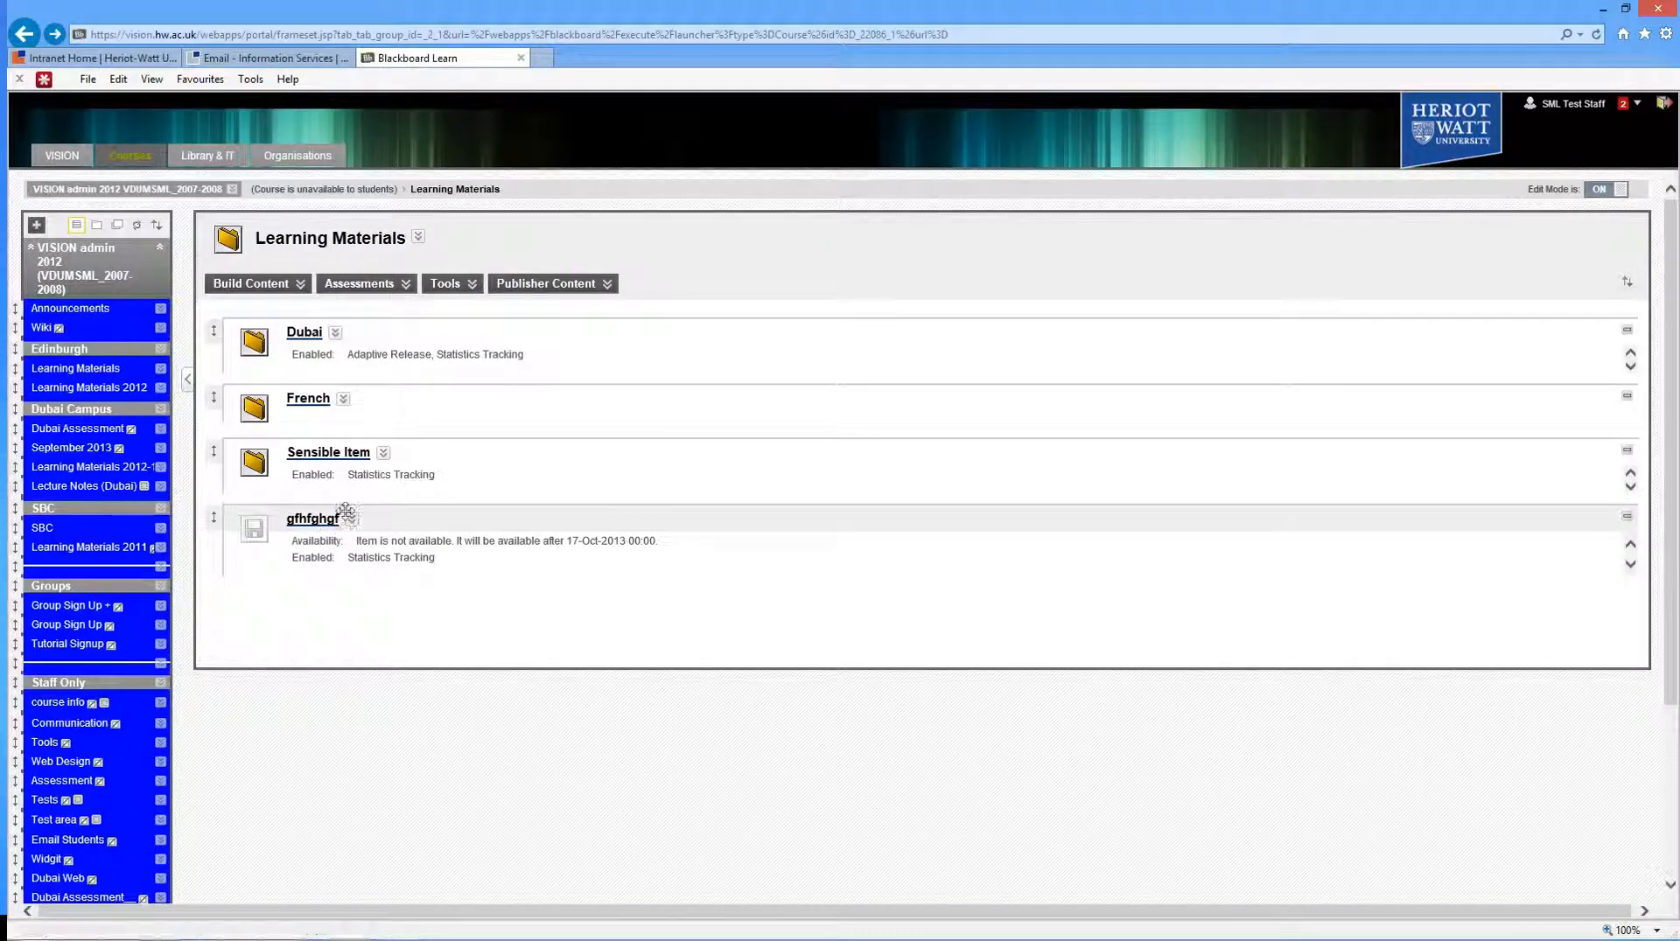
- Start copying the gfhfghgf item from Learning Materials and set the destination course to Test Course (VDUMSML_2008-2009)
{"action": "left_click", "coordinate": [352, 522]}
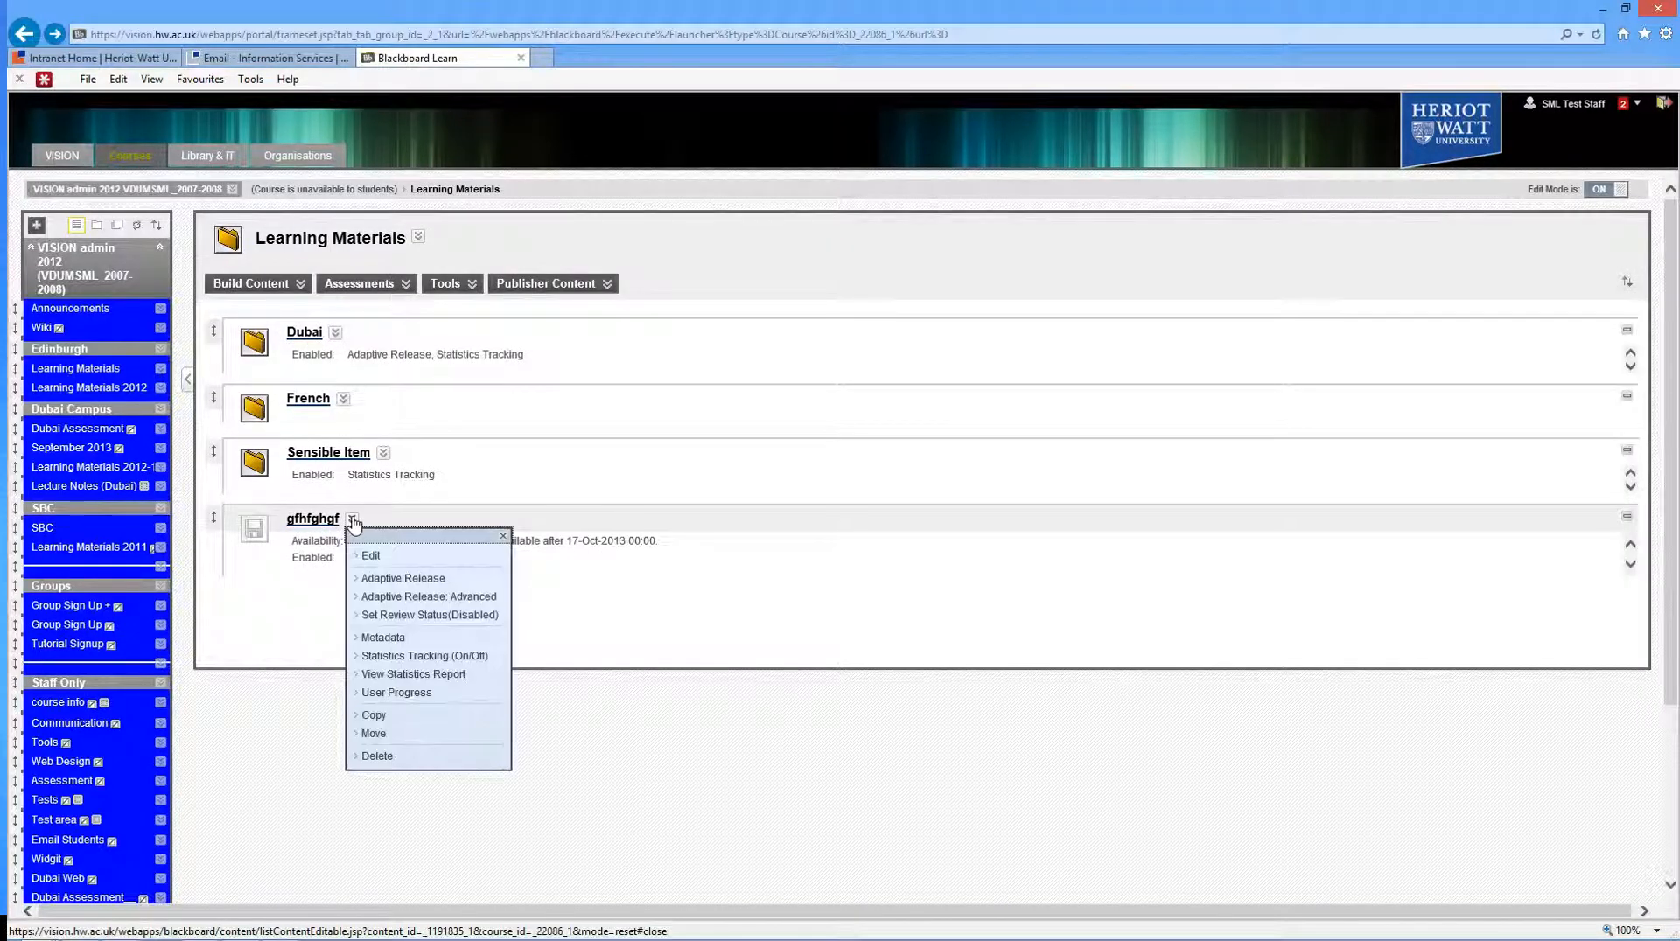
{"action": "left_click", "coordinate": [400, 719]}
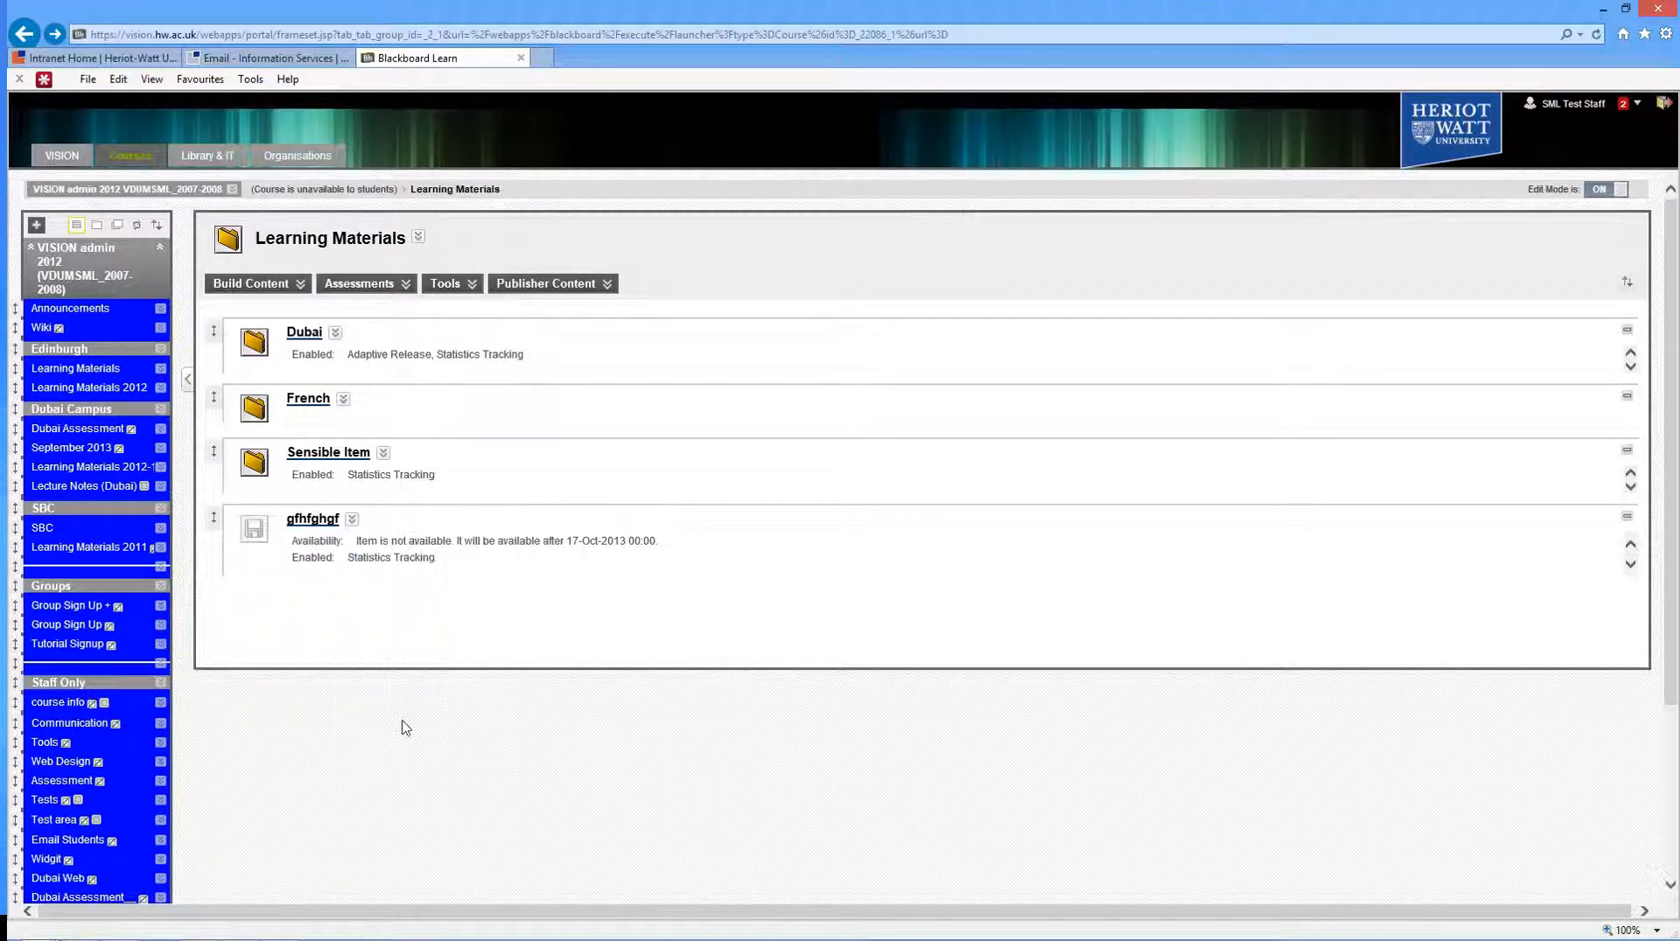
{"action": "left_click", "coordinate": [594, 451]}
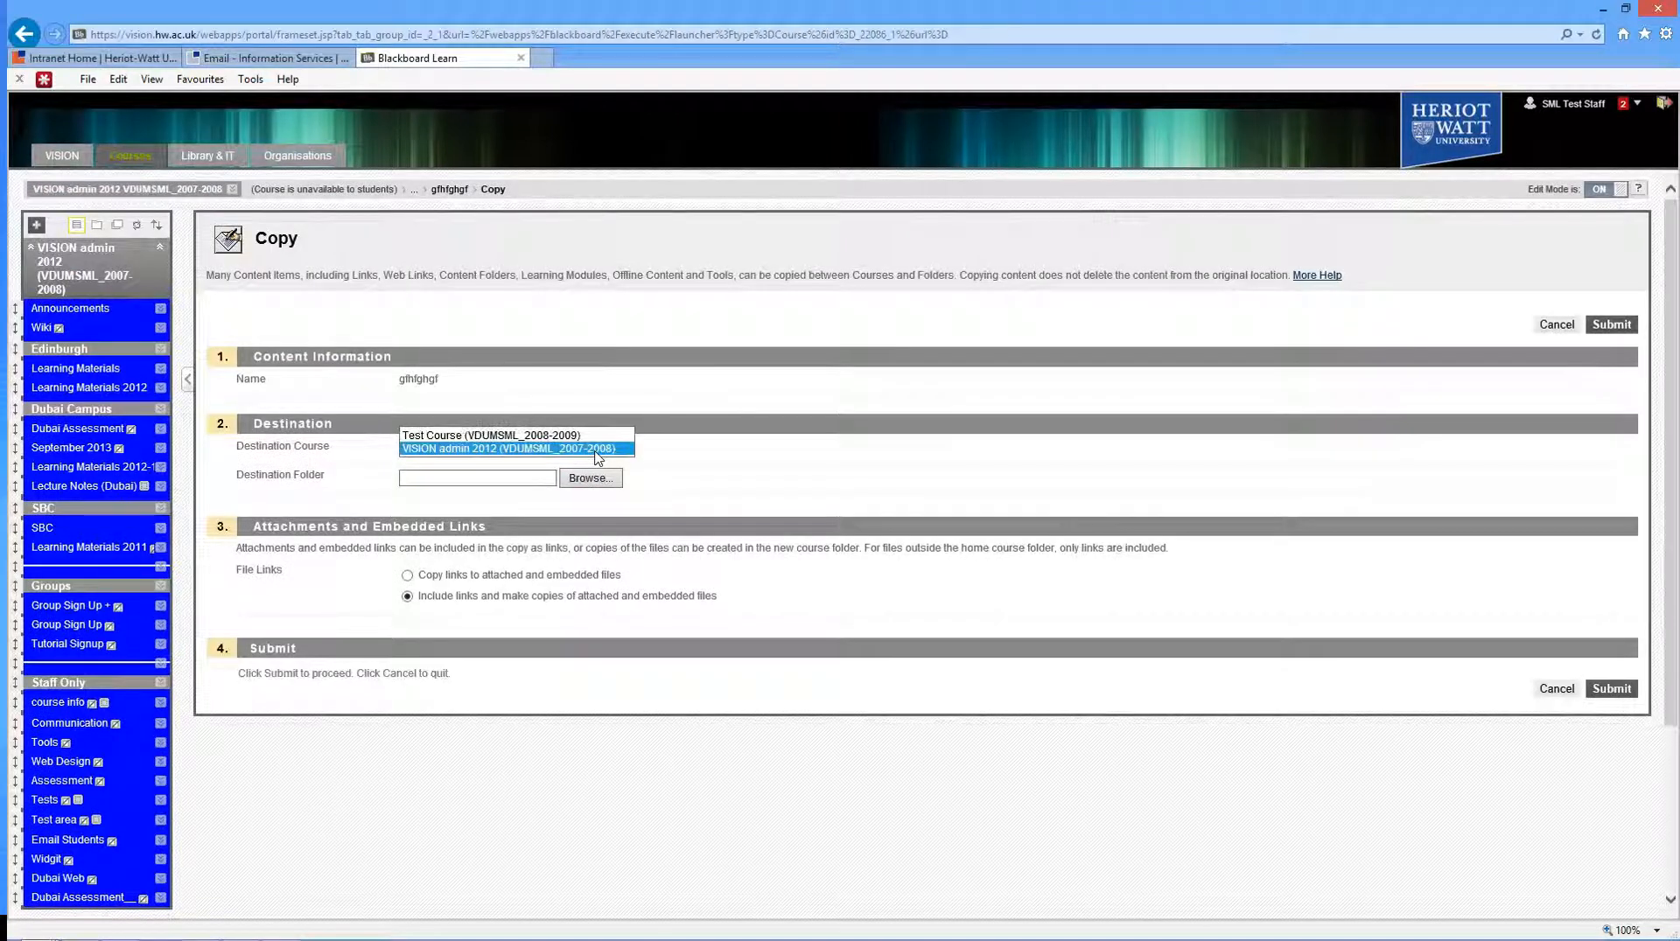
{"action": "left_click", "coordinate": [531, 436]}
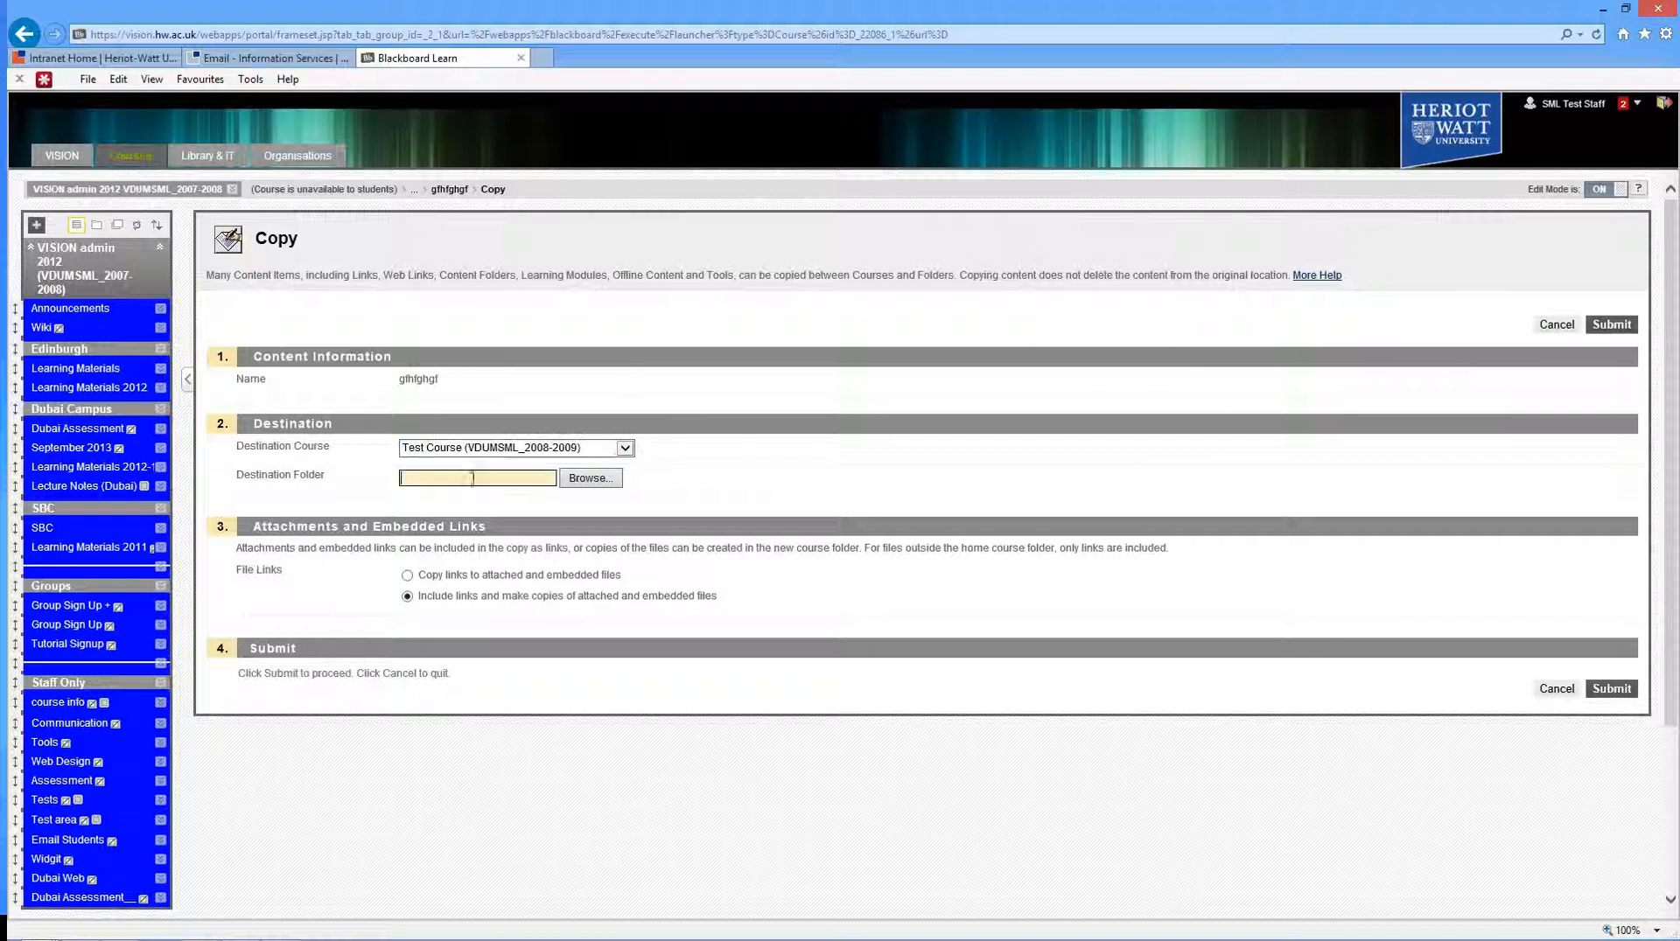
- Try to submit the copy with the destination folder left blank
{"action": "left_click", "coordinate": [591, 478]}
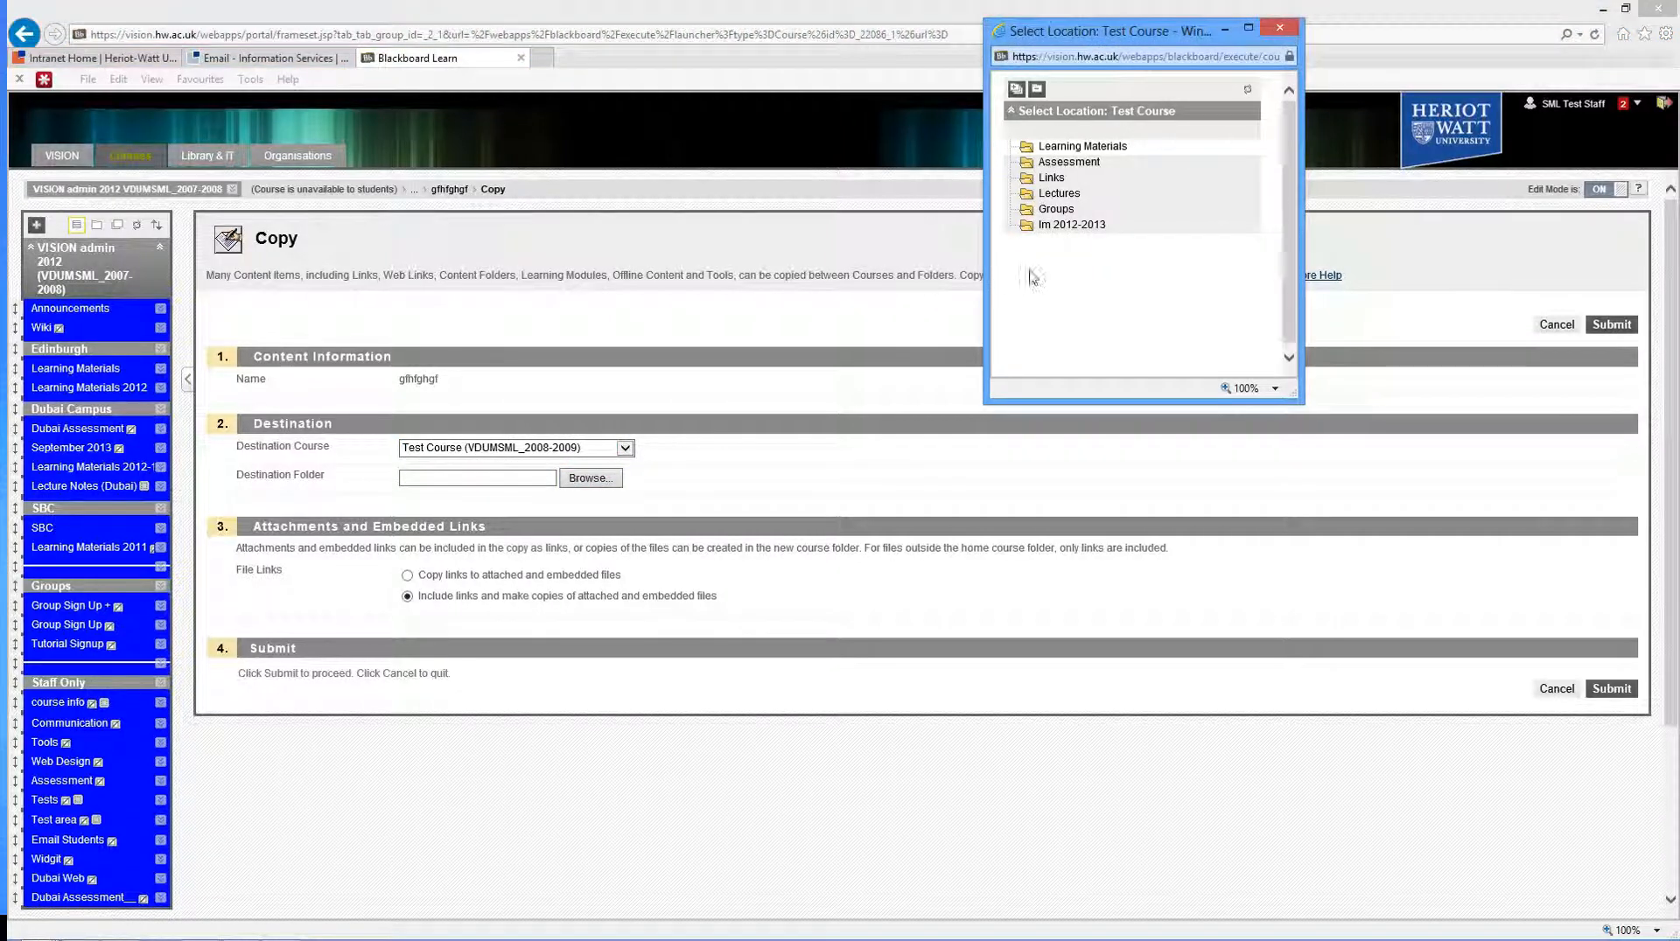
{"action": "left_click", "coordinate": [702, 483]}
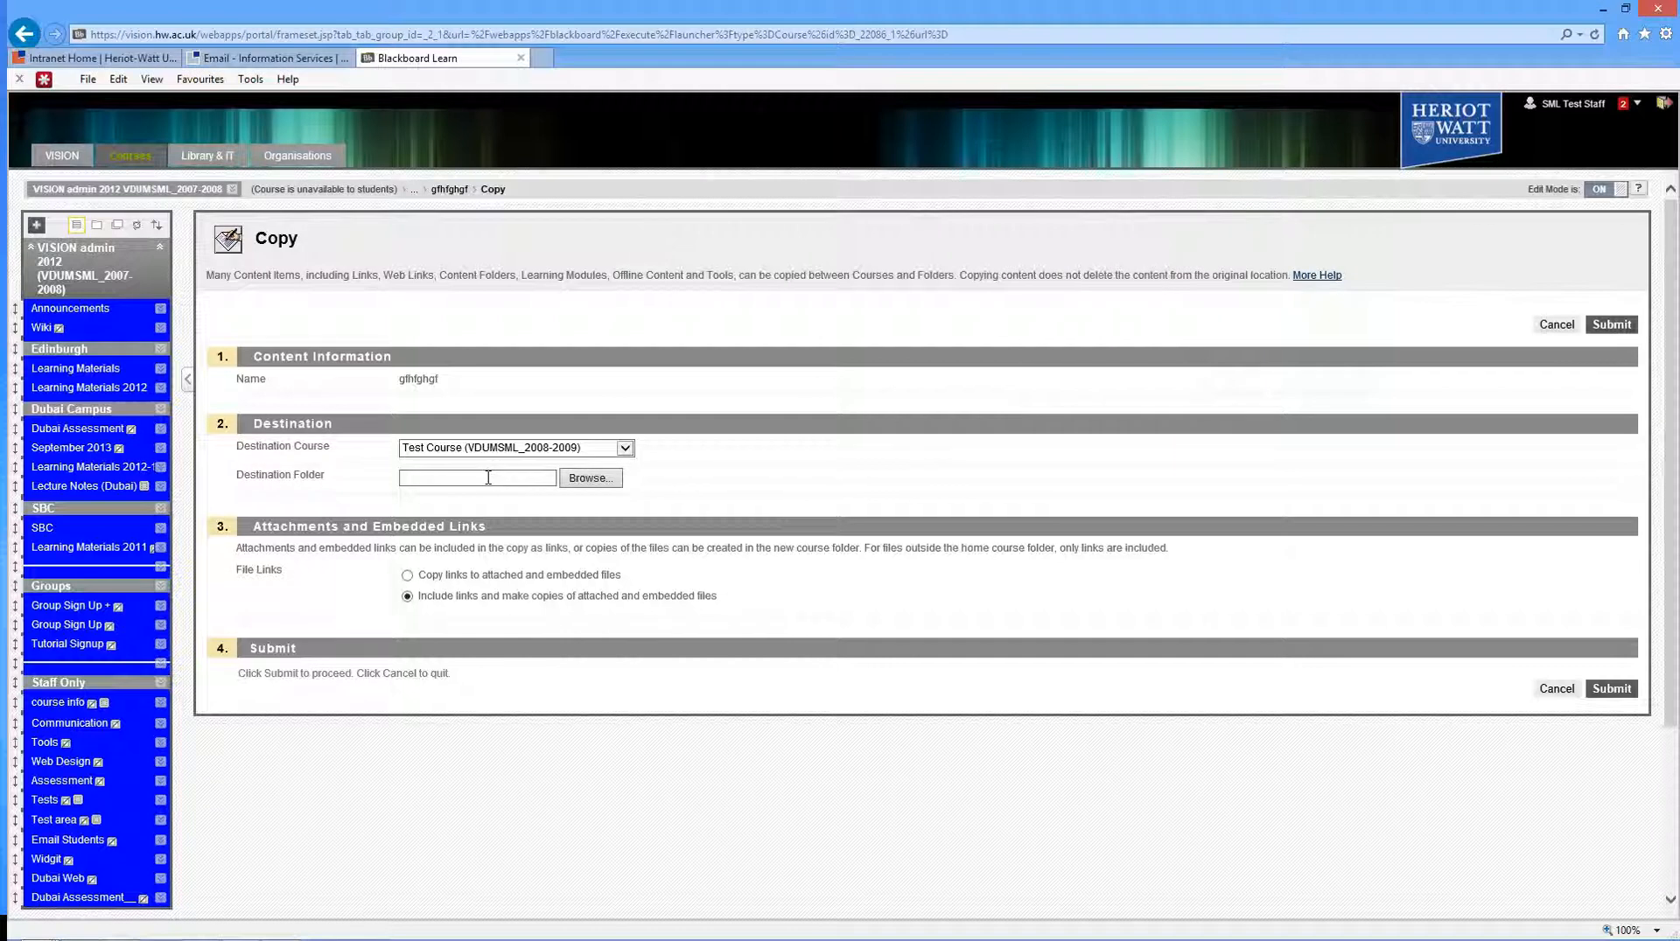
{"action": "left_click", "coordinate": [1611, 689]}
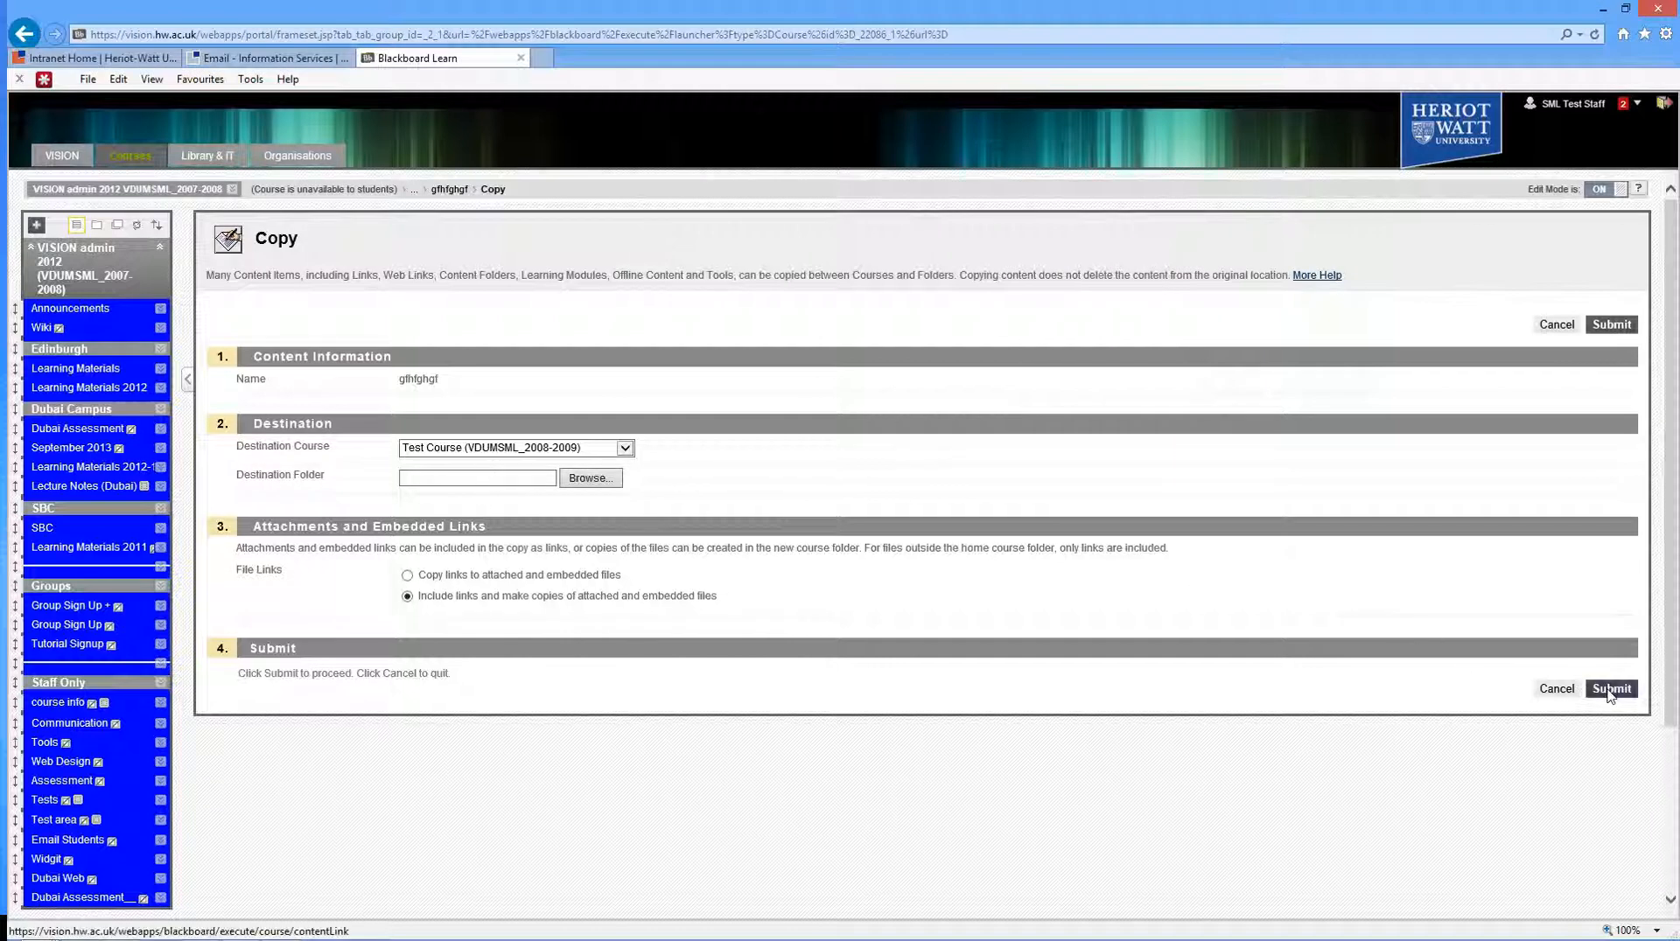
{"action": "left_click", "coordinate": [930, 545]}
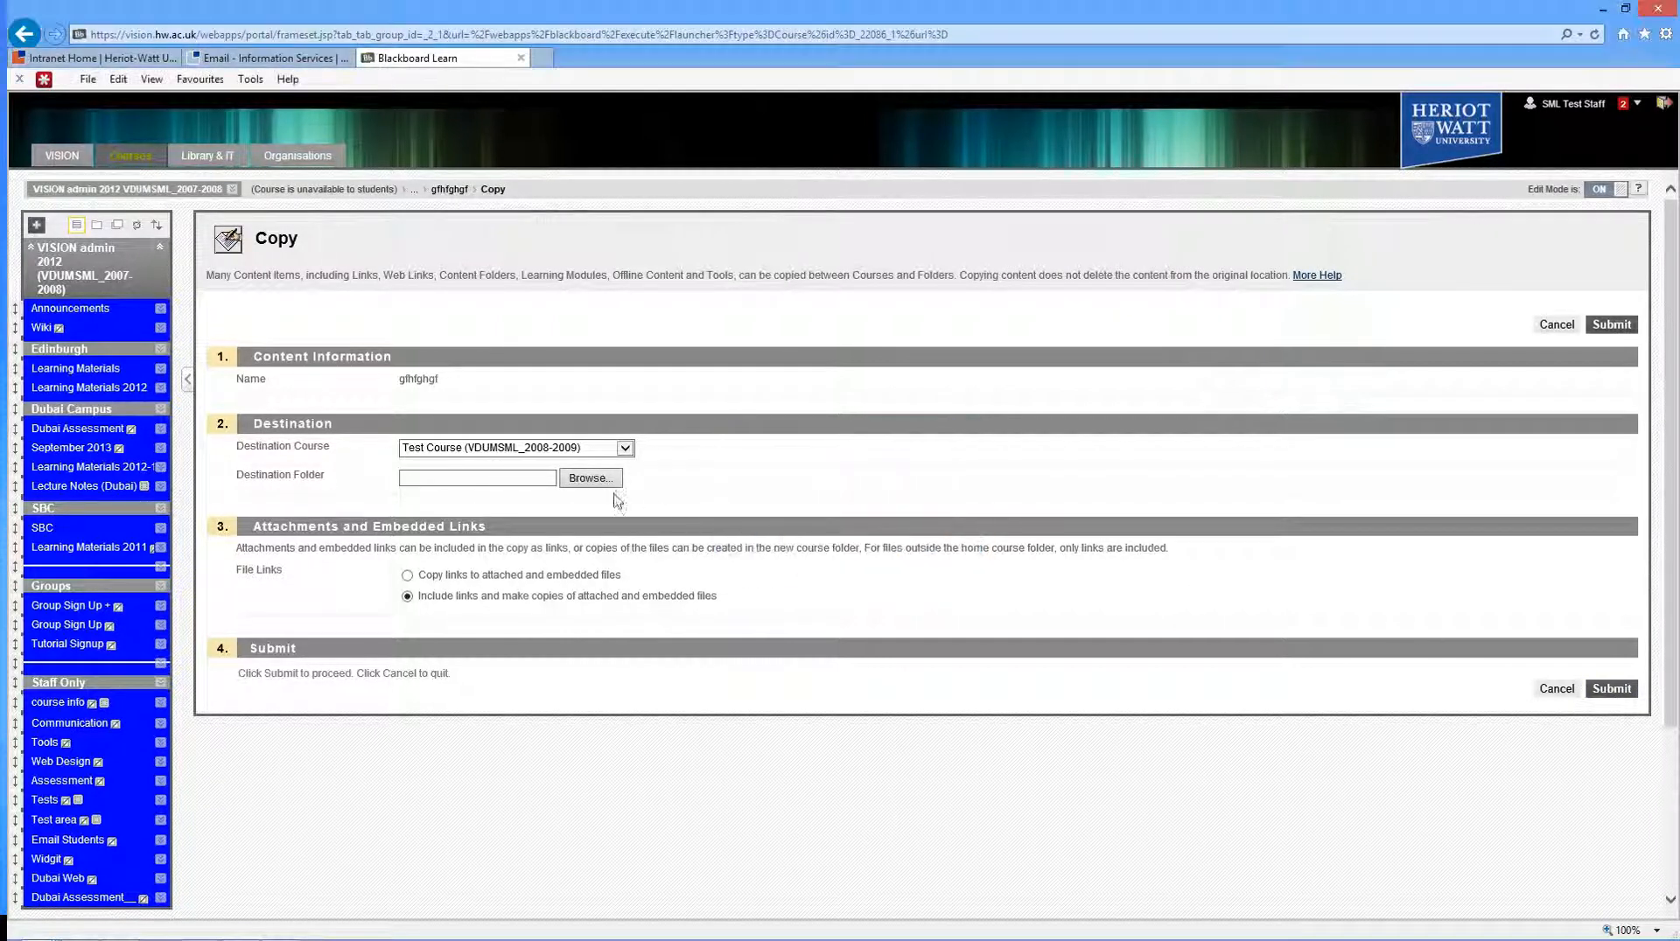
- Choose Learning Materials as the destination folder and submit the copy of gfhfghgf
{"action": "left_click", "coordinate": [591, 479]}
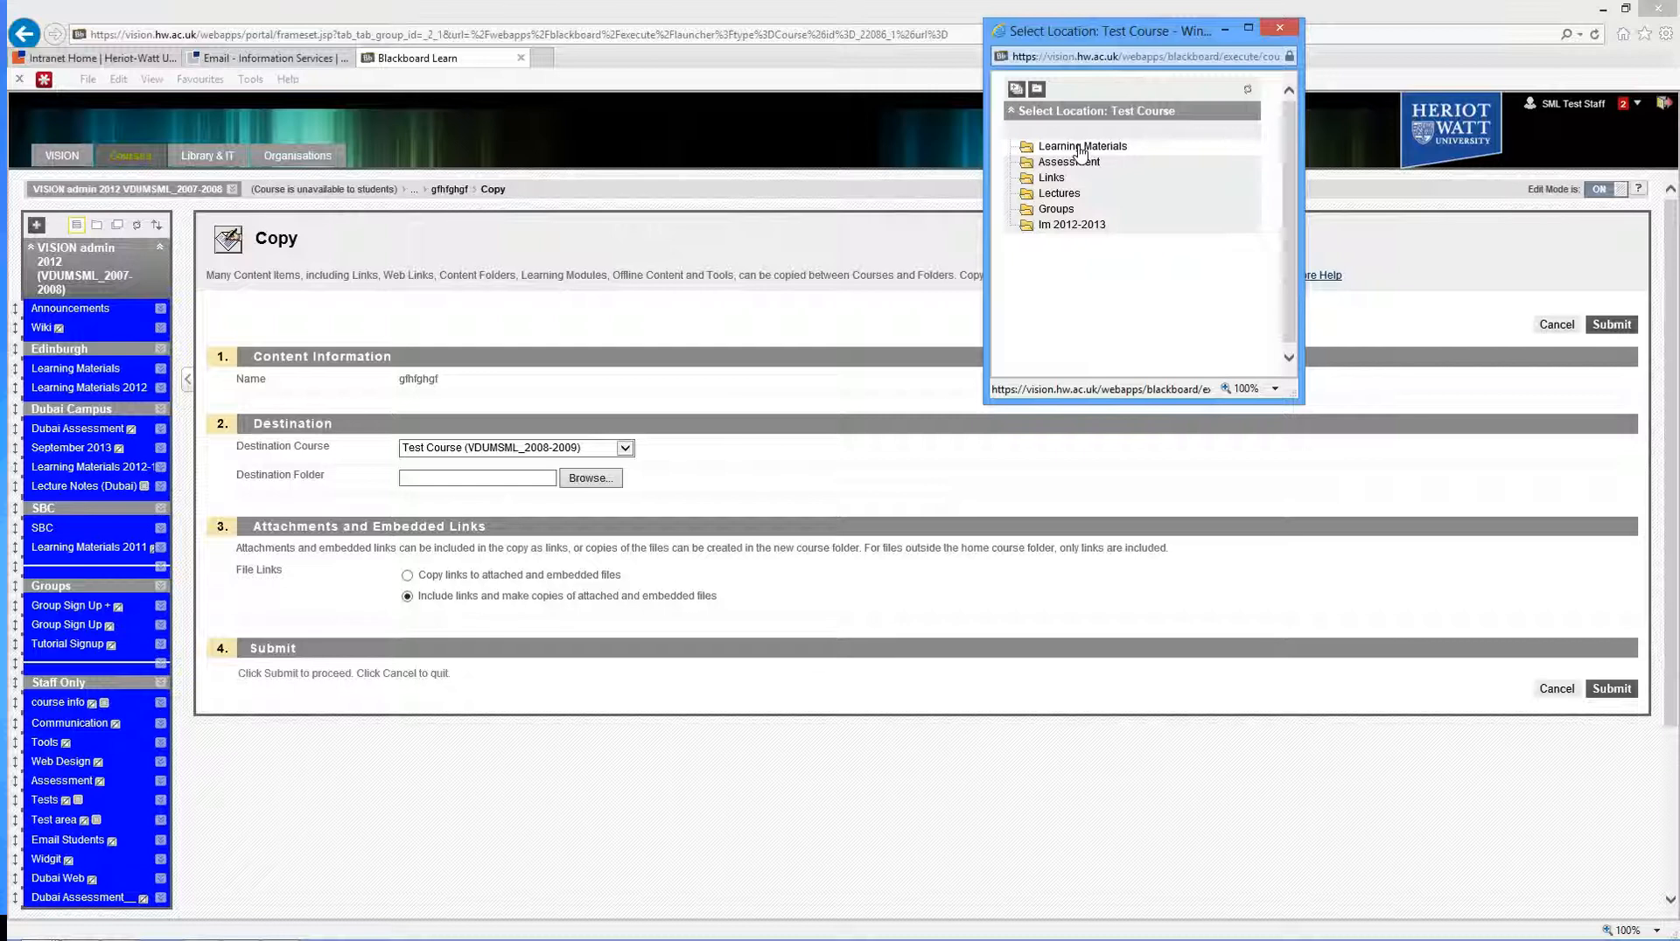
{"action": "left_click", "coordinate": [1082, 149]}
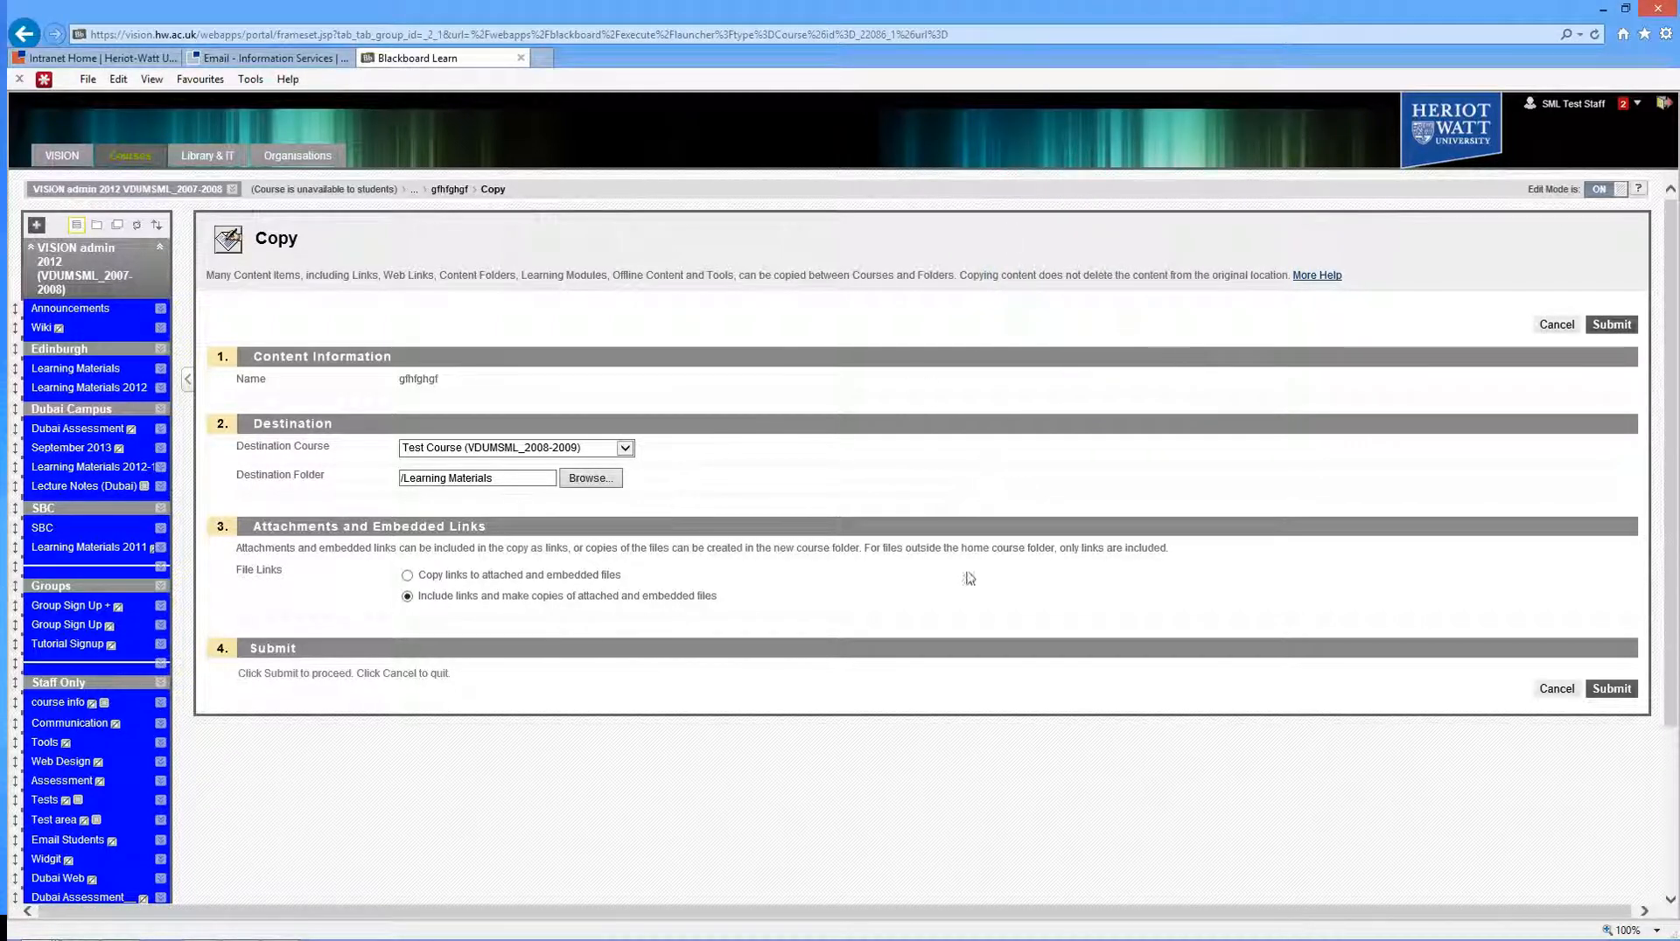
{"action": "left_click", "coordinate": [1610, 689]}
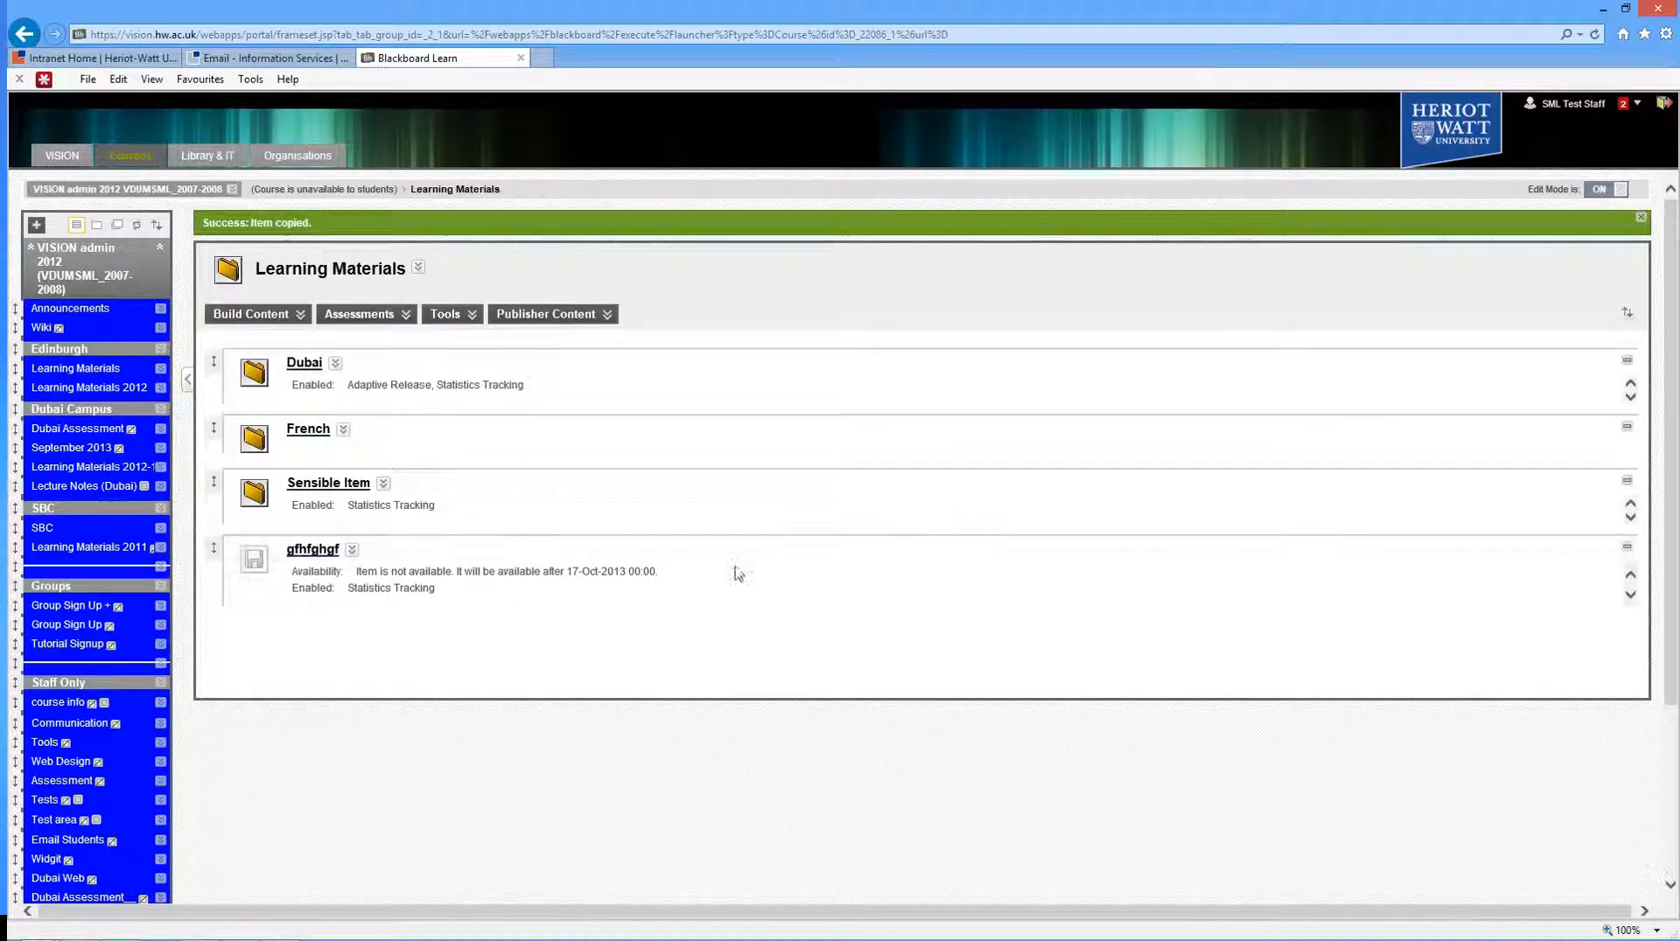
- Switch to the Test Course and check its Learning Materials area for the copied item
{"action": "left_click", "coordinate": [216, 191]}
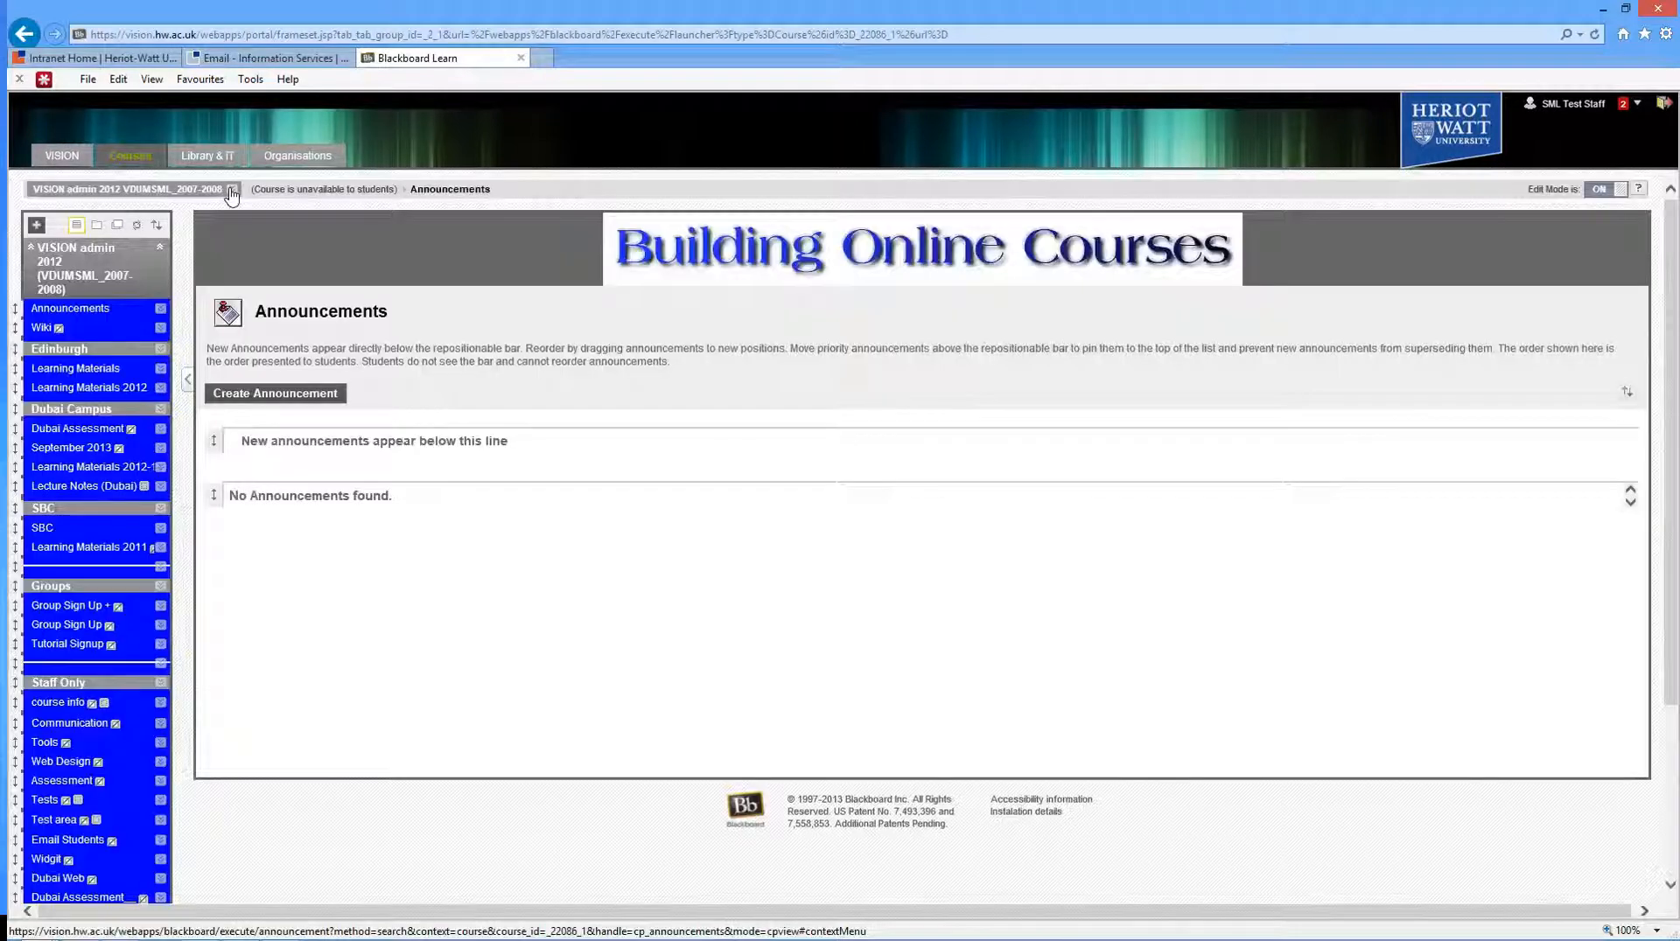
{"action": "left_click", "coordinate": [231, 190]}
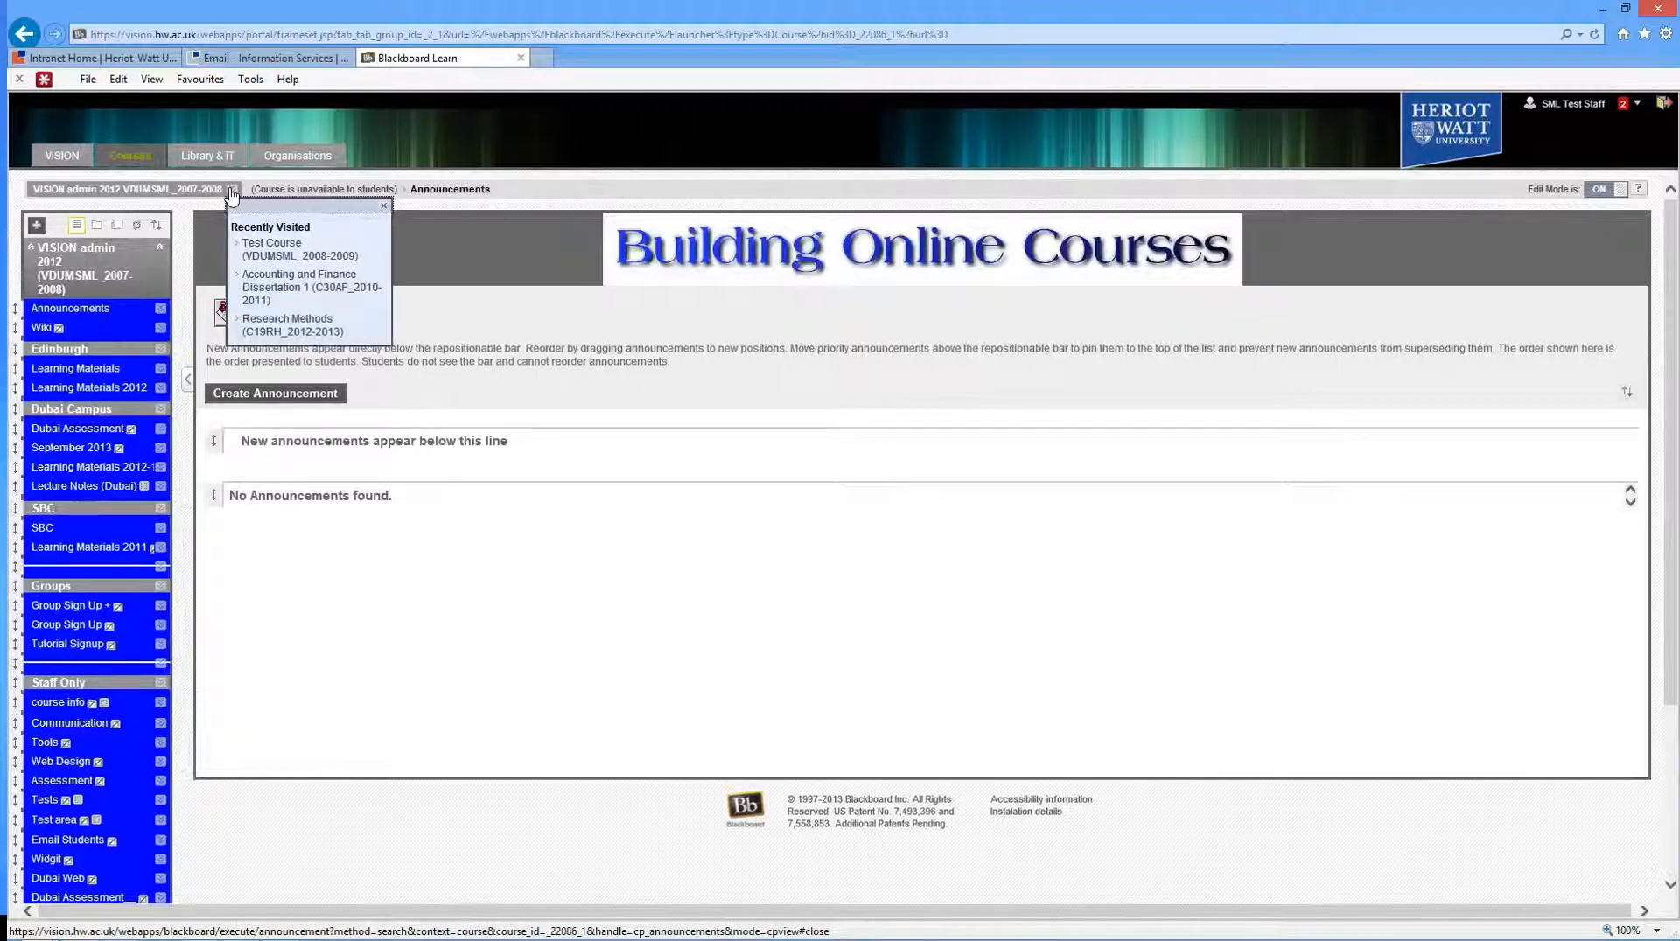
{"action": "left_click", "coordinate": [266, 253]}
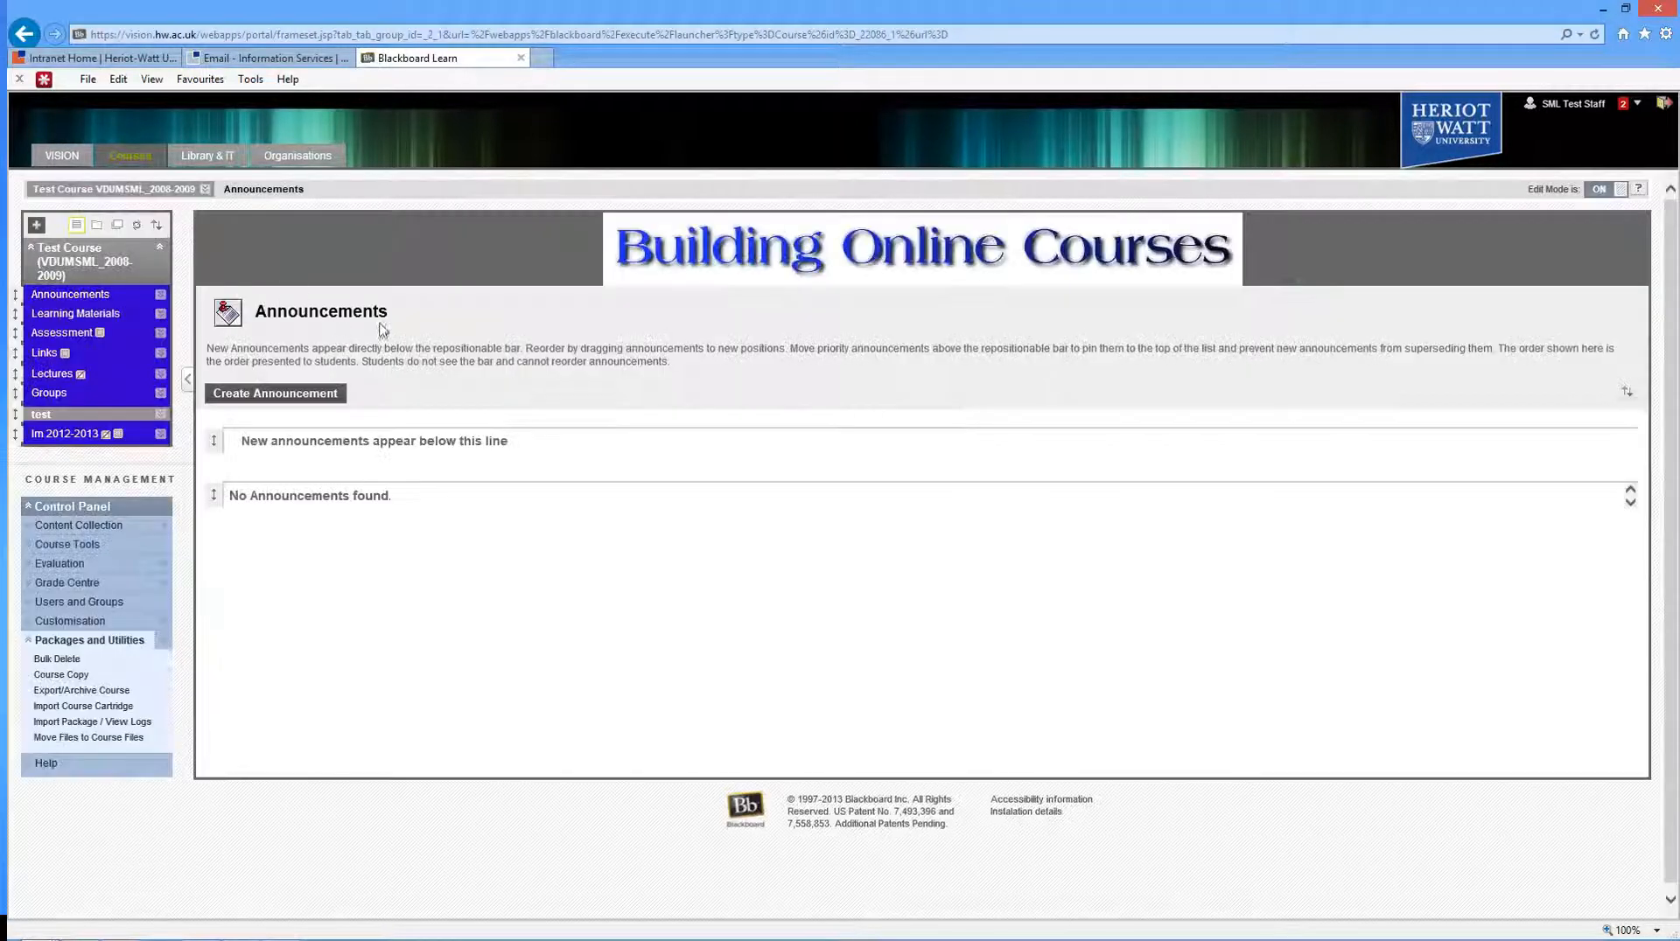
{"action": "left_click", "coordinate": [88, 315]}
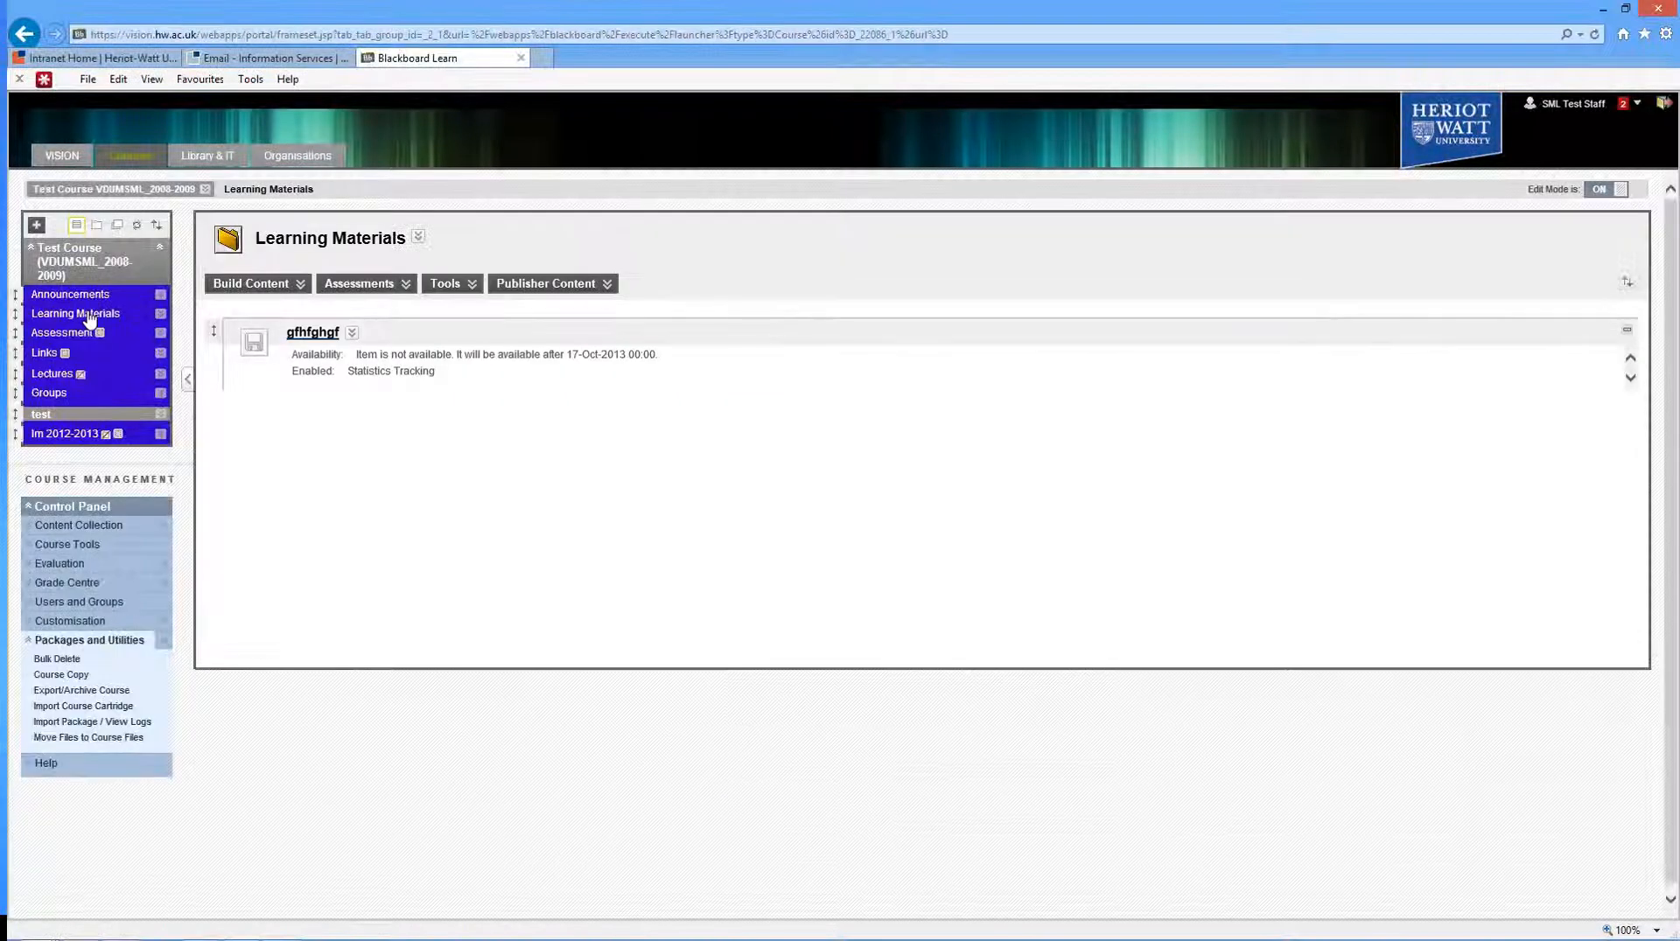